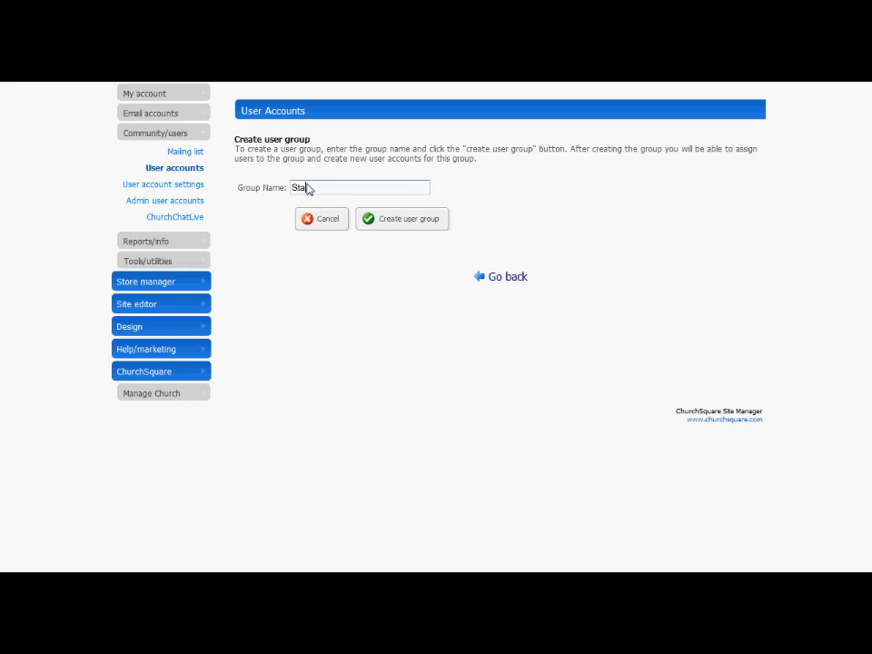
Name the new user group Staff and create it
{"action": "type", "text": "Staff"}
{"action": "left_click", "coordinate": [379, 220]}
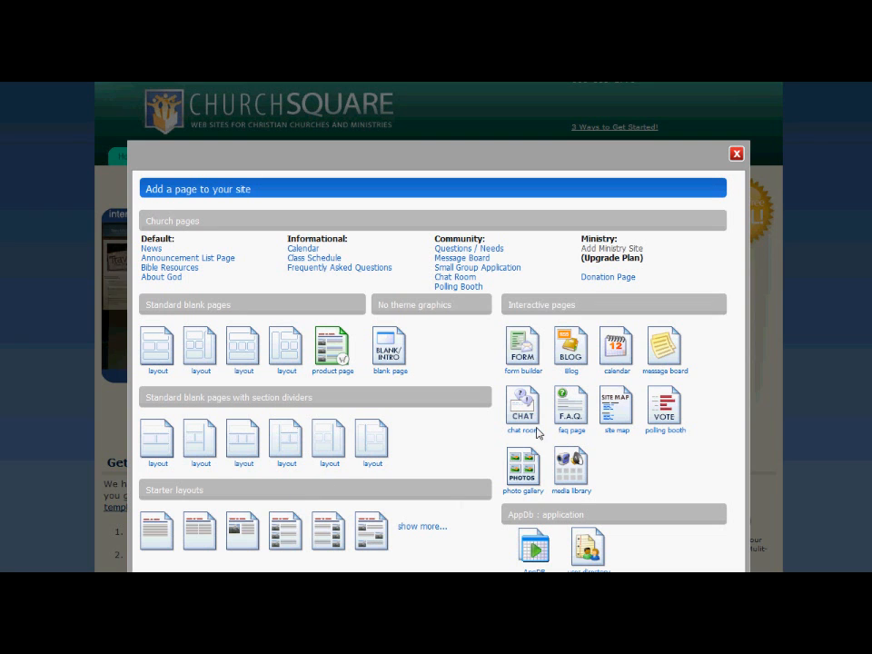
Create and view a user directory page named Staff Directory, with directory name Staff, type User Directory and user group Staff
{"action": "left_click", "coordinate": [588, 549]}
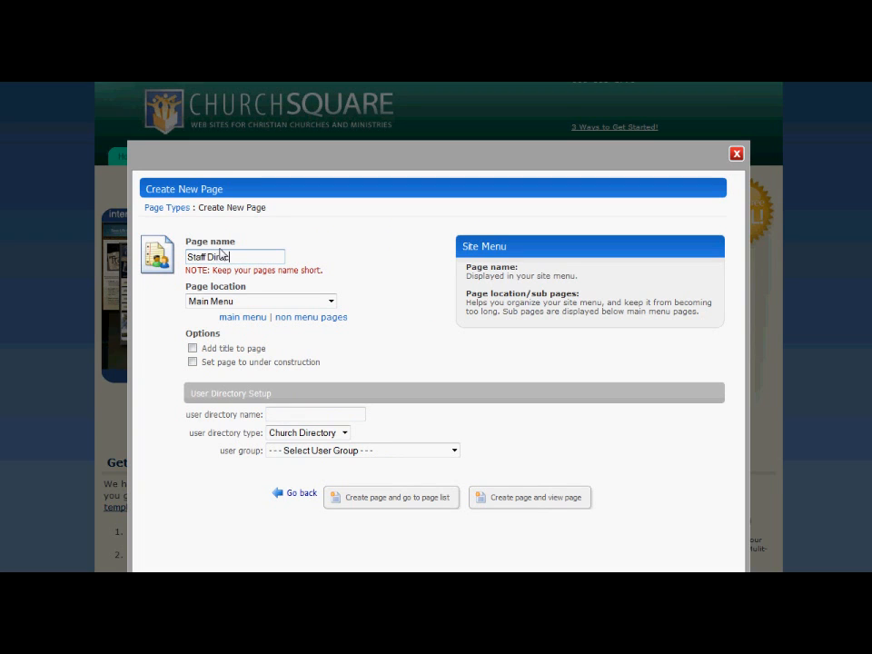
{"action": "left_click", "coordinate": [309, 416]}
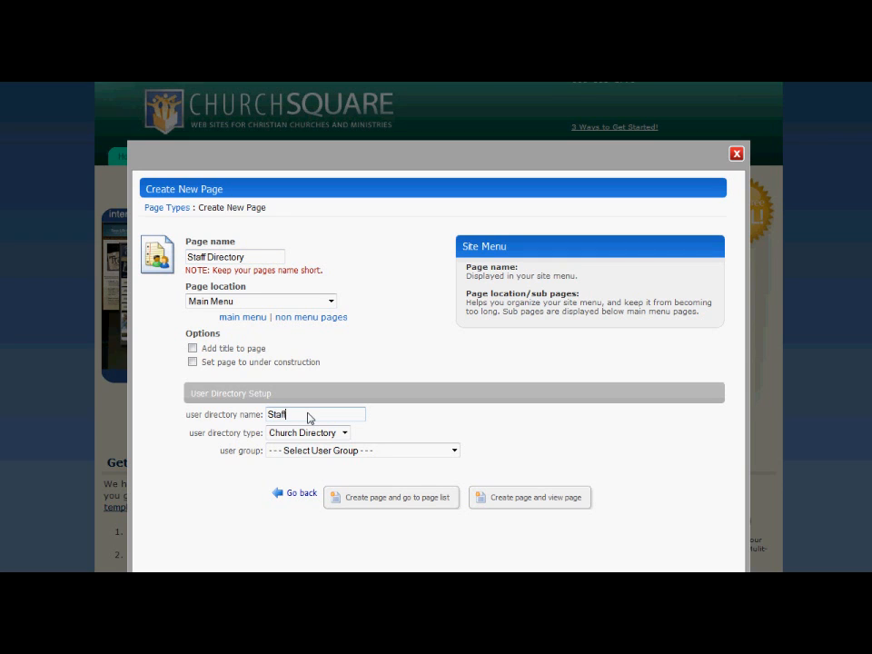
{"action": "left_click", "coordinate": [335, 433]}
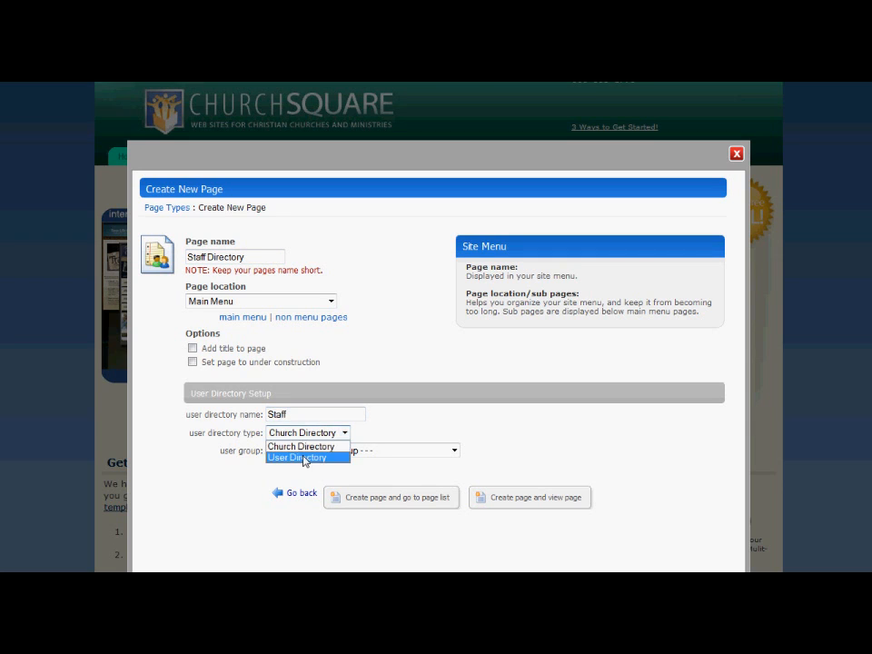
{"action": "left_click", "coordinate": [328, 459]}
{"action": "left_click", "coordinate": [337, 451]}
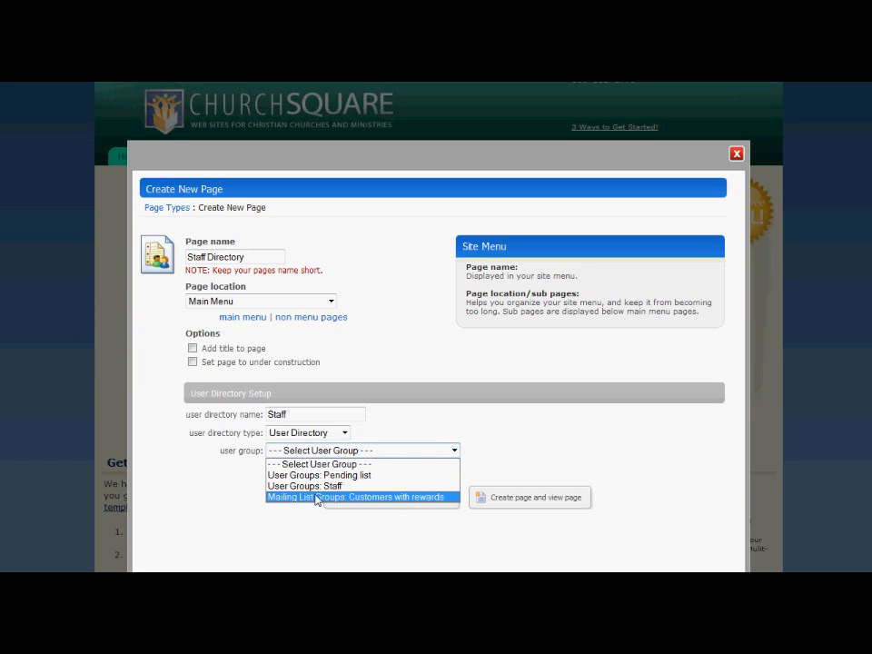
{"action": "left_click", "coordinate": [320, 489]}
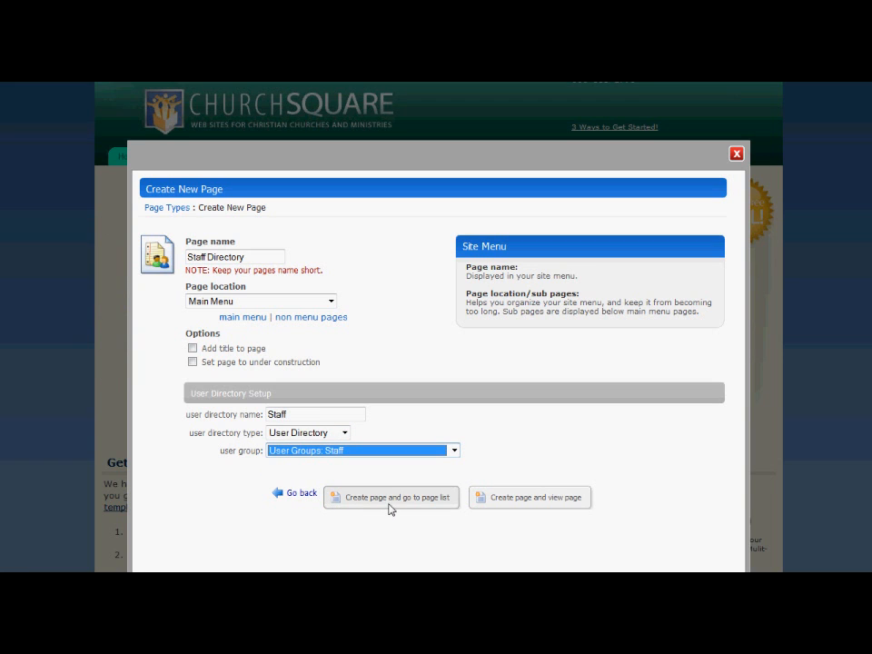
{"action": "left_click", "coordinate": [519, 502]}
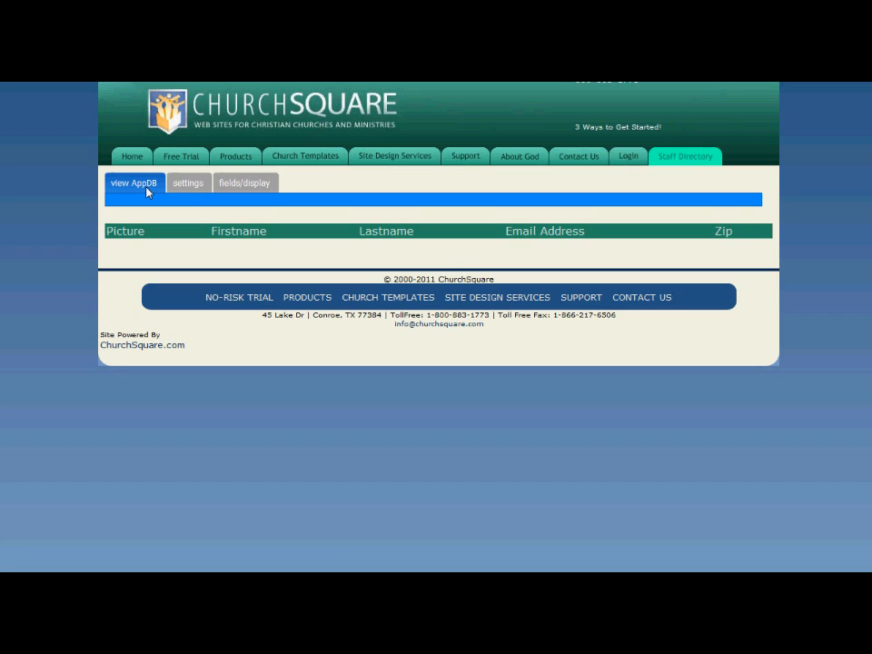
Enable the search box for the Staff directory, set its table rows to 25 and apply the changes
{"action": "left_click", "coordinate": [194, 186]}
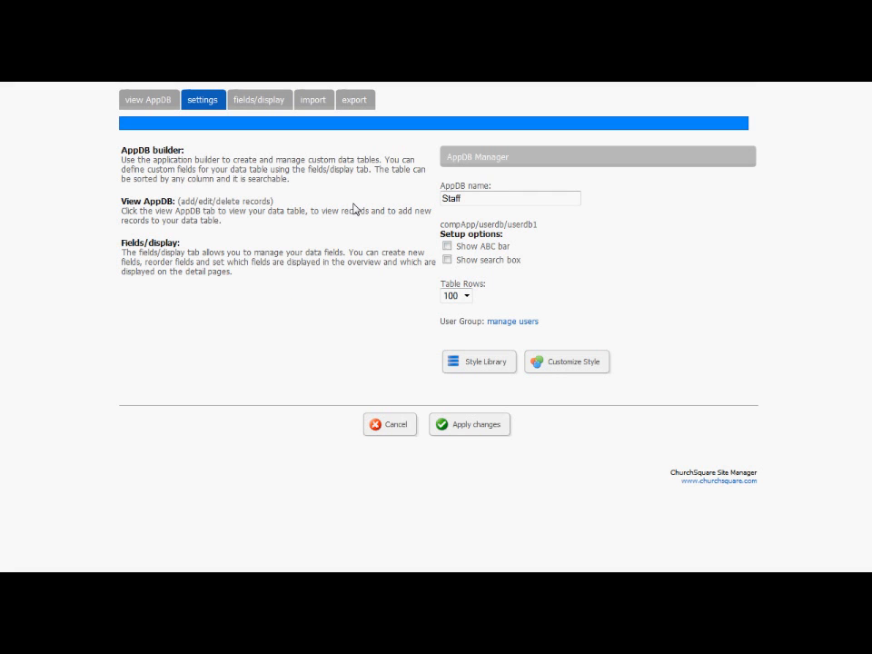
{"action": "left_click", "coordinate": [447, 259]}
{"action": "left_click", "coordinate": [465, 295]}
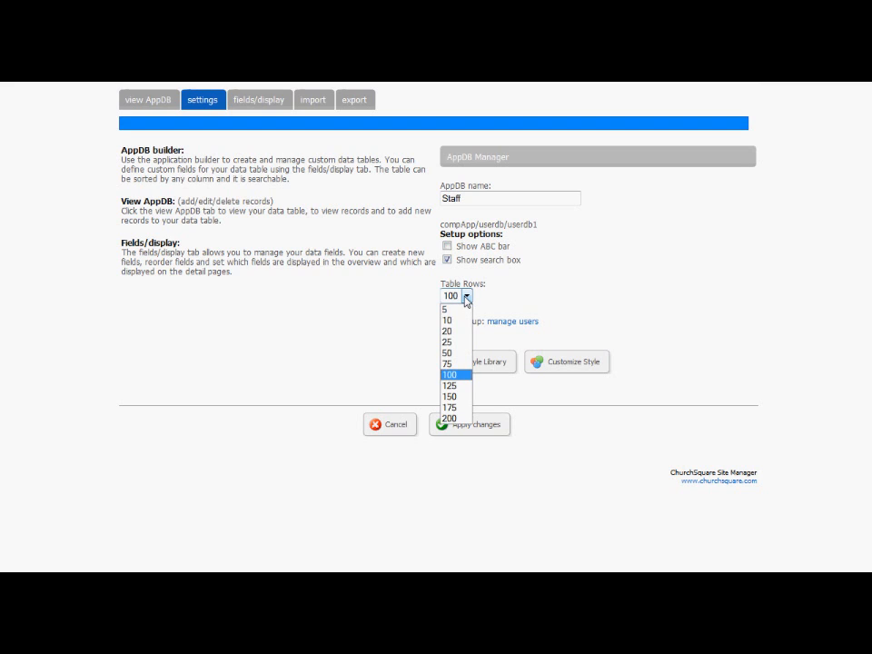
{"action": "left_click", "coordinate": [451, 343]}
{"action": "left_click", "coordinate": [473, 426]}
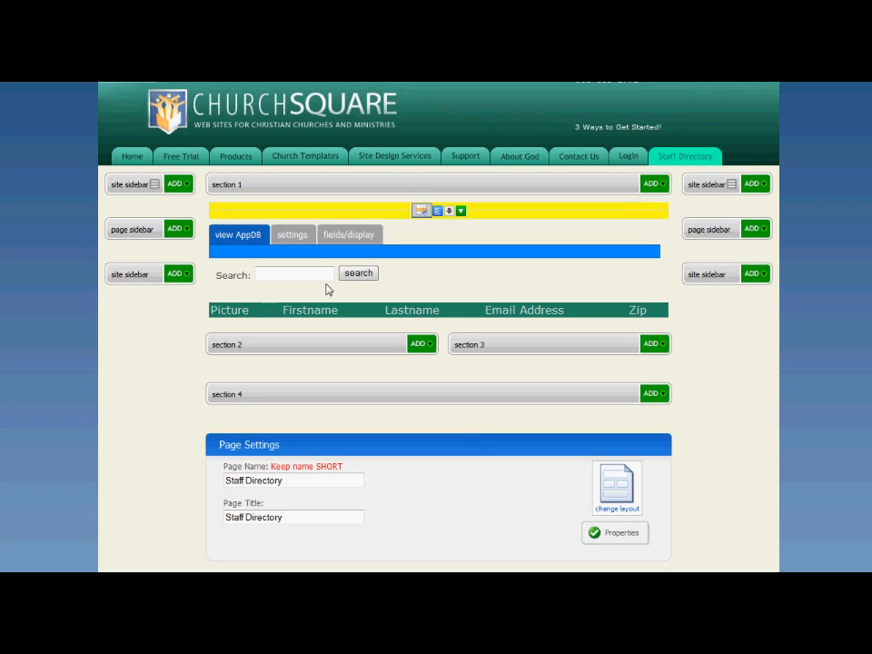
Remove the Picture field from the main table in the directory's field display setup
{"action": "left_click", "coordinate": [345, 236]}
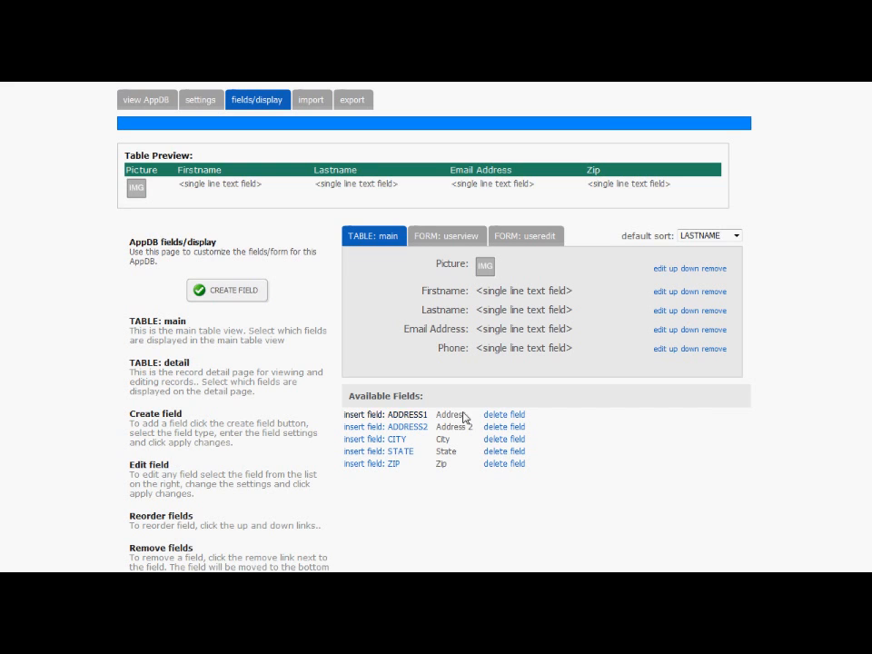
{"action": "left_click", "coordinate": [719, 272]}
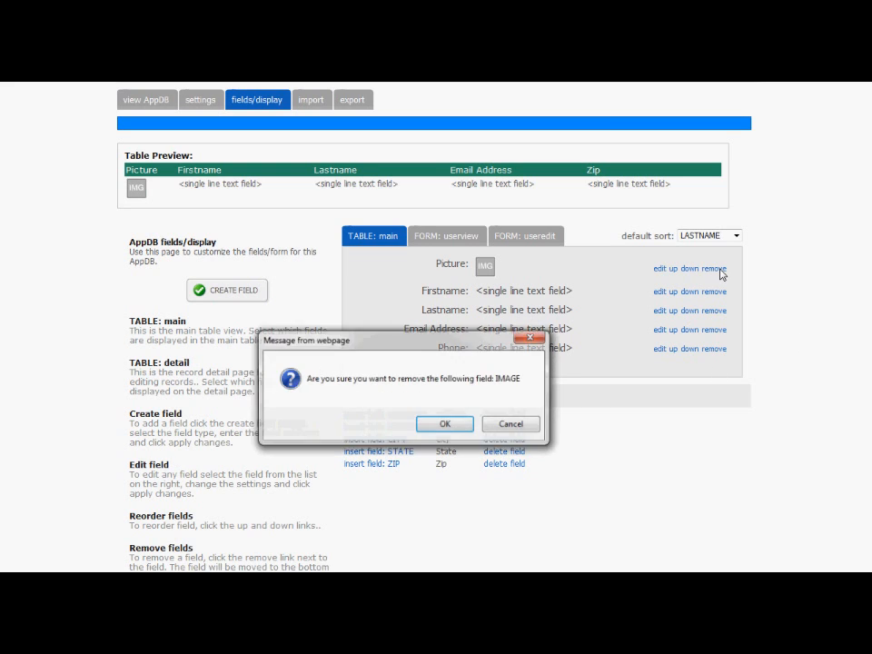
{"action": "left_click", "coordinate": [450, 425]}
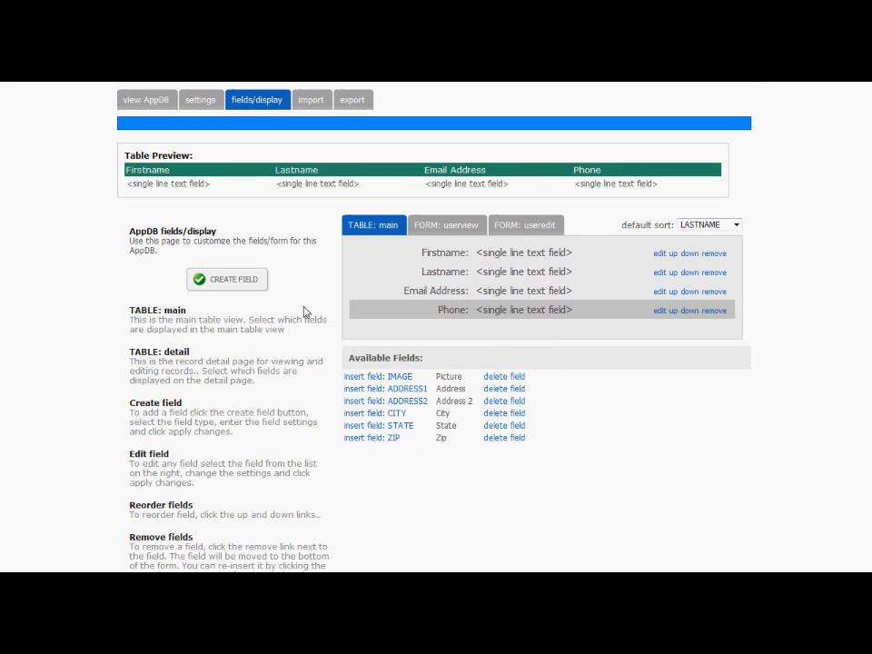
Create a single line text field labelled Position and add it to the main, userview and useredit views
{"action": "left_click", "coordinate": [245, 283]}
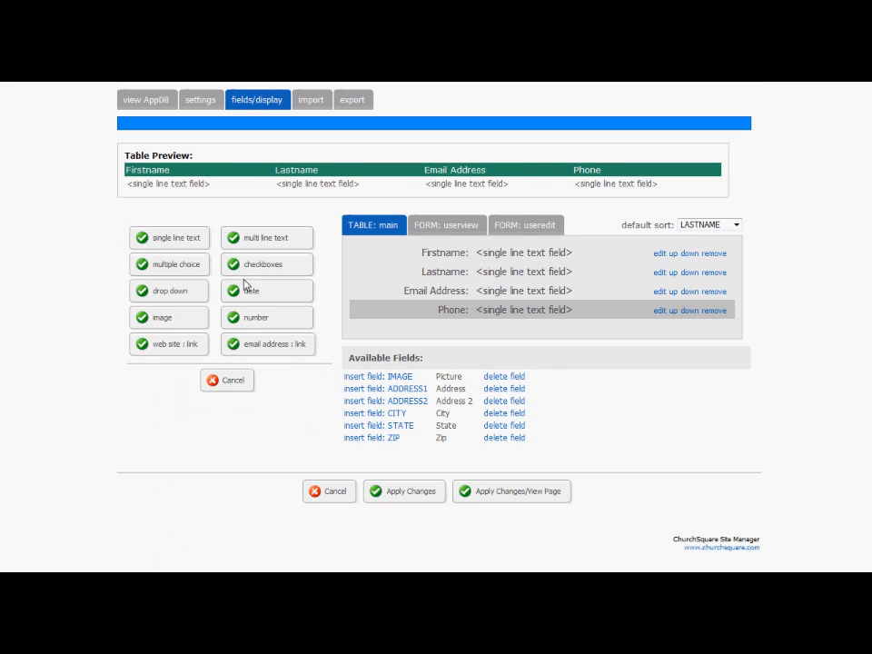
{"action": "left_click", "coordinate": [179, 241]}
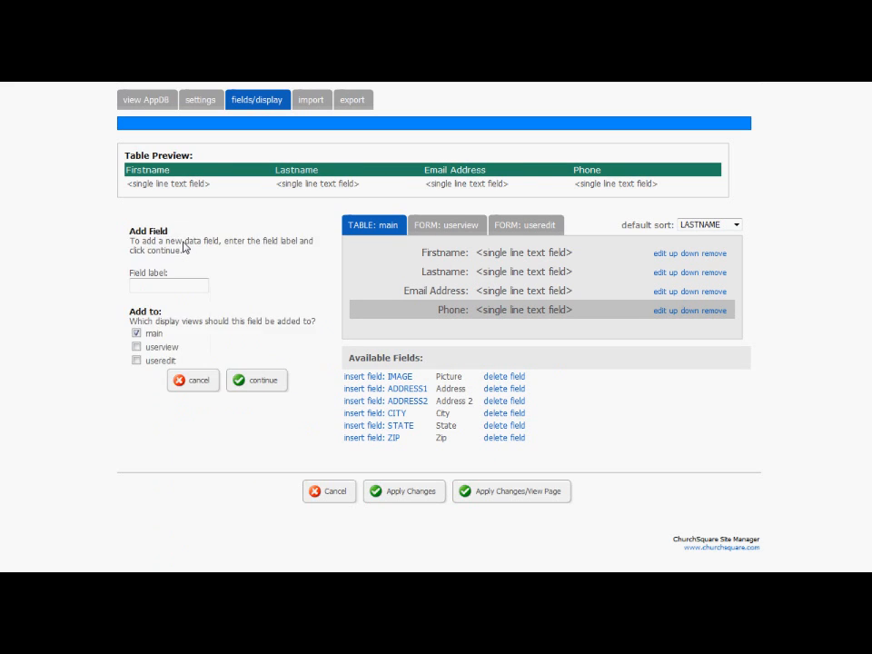
{"action": "left_click", "coordinate": [168, 287]}
{"action": "type", "text": "Position"}
{"action": "left_click", "coordinate": [136, 346]}
{"action": "left_click", "coordinate": [137, 361]}
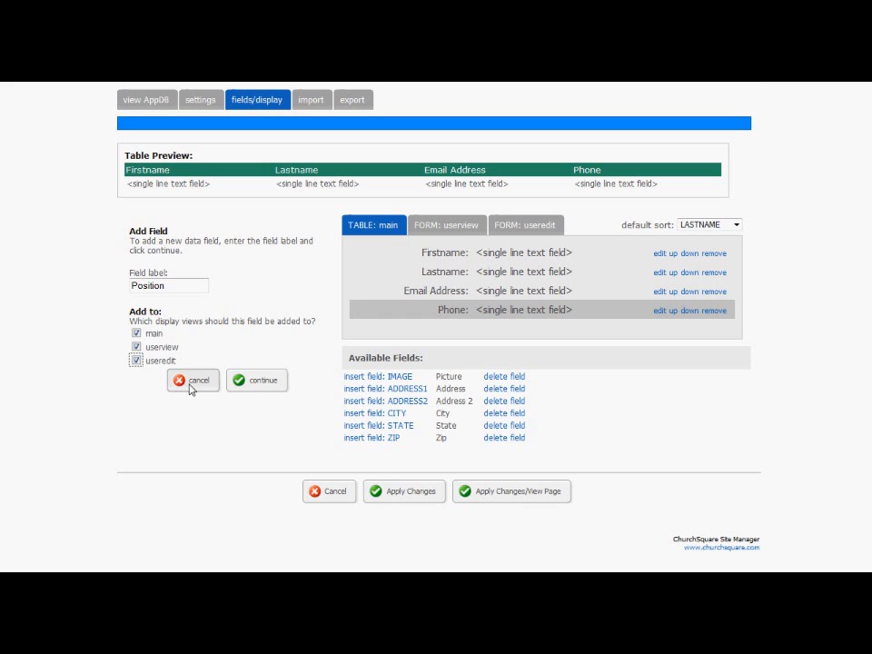
{"action": "left_click", "coordinate": [255, 382]}
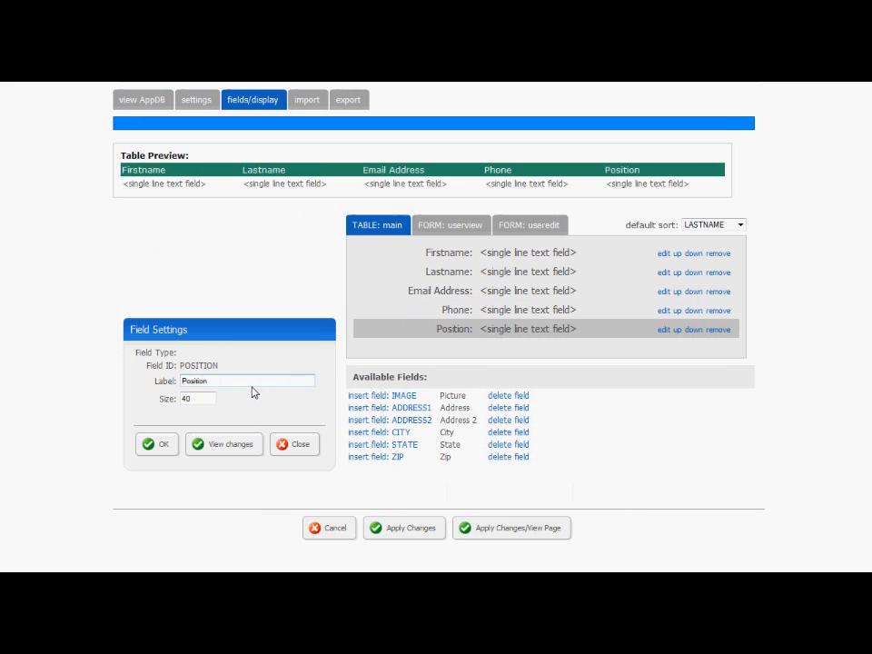
{"action": "left_click", "coordinate": [168, 446]}
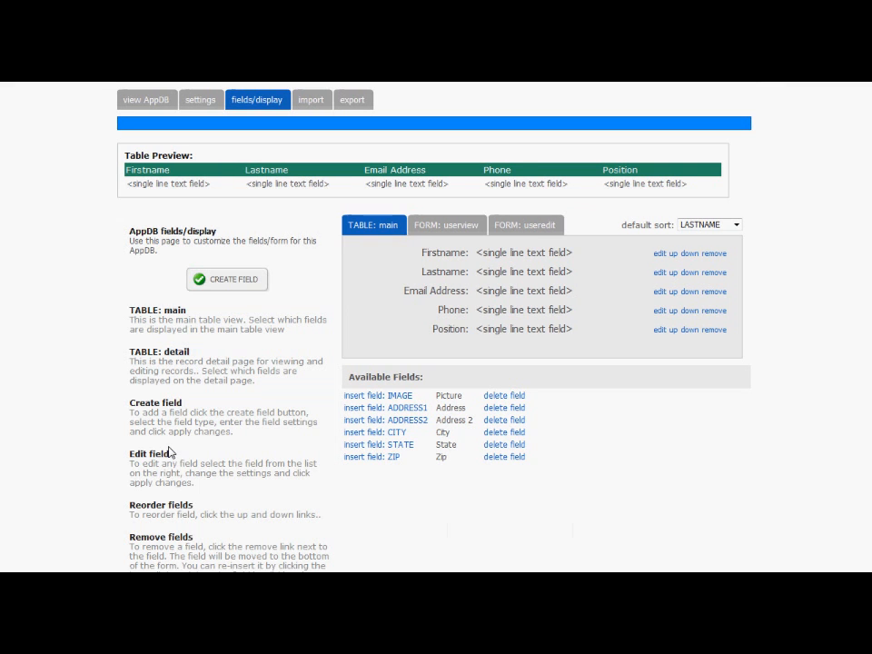
In the userview form, create a single line text field MinistryOversite for userview and useredit, with its label set to Ministry Oversite
{"action": "left_click", "coordinate": [464, 230]}
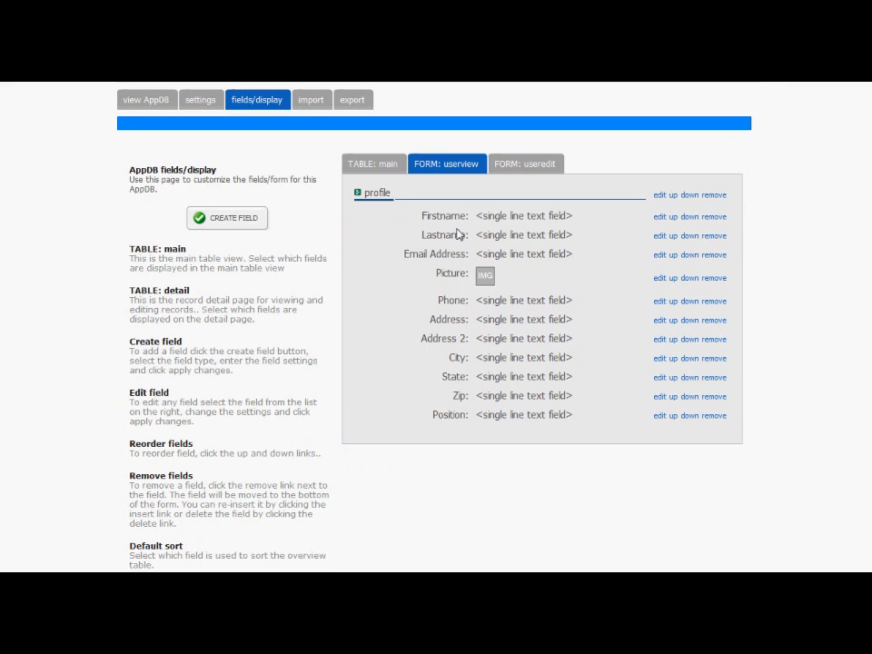
{"action": "left_click", "coordinate": [249, 218]}
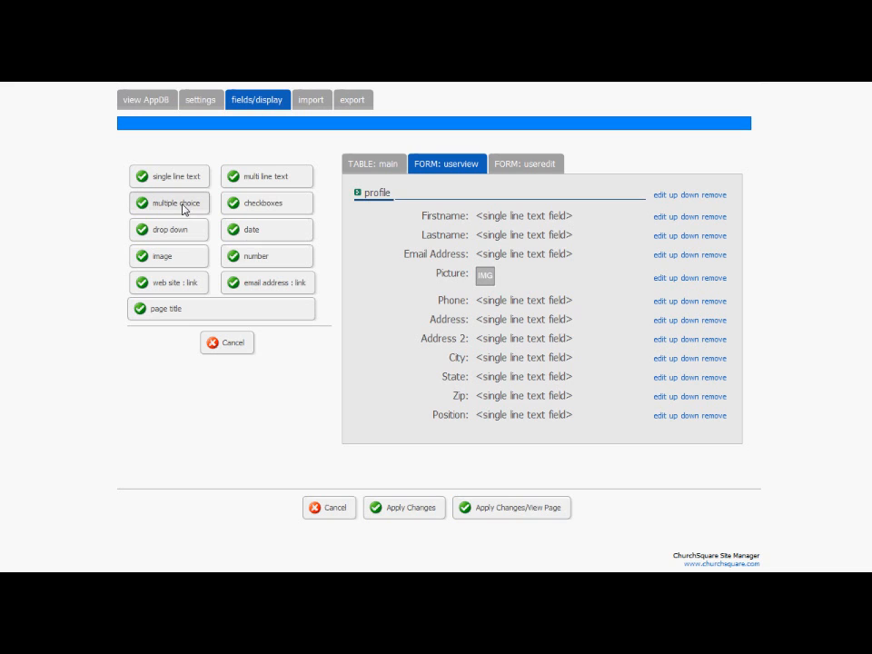
{"action": "left_click", "coordinate": [185, 179]}
{"action": "left_click", "coordinate": [166, 224]}
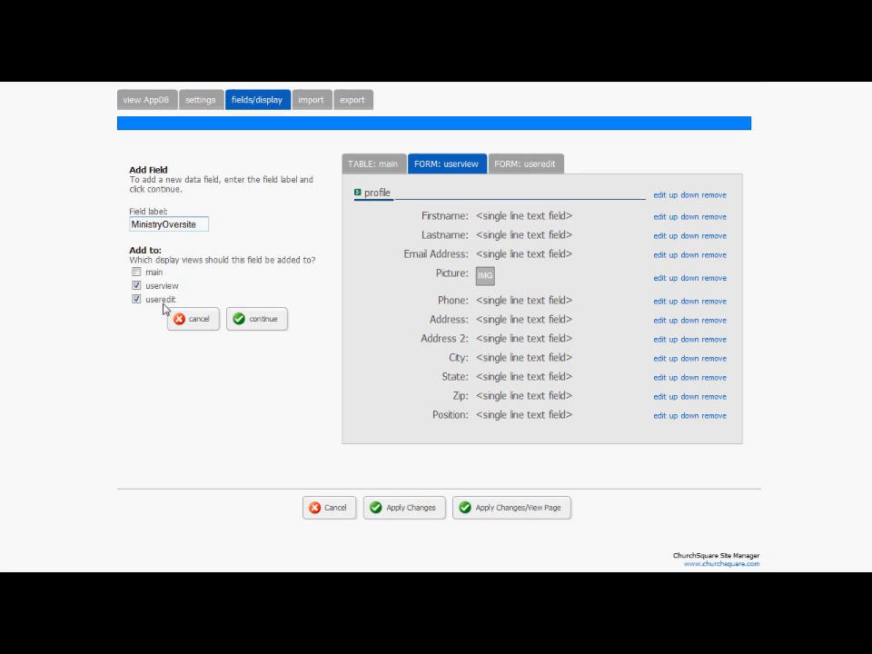
{"action": "left_click", "coordinate": [256, 319]}
{"action": "left_click", "coordinate": [208, 486]}
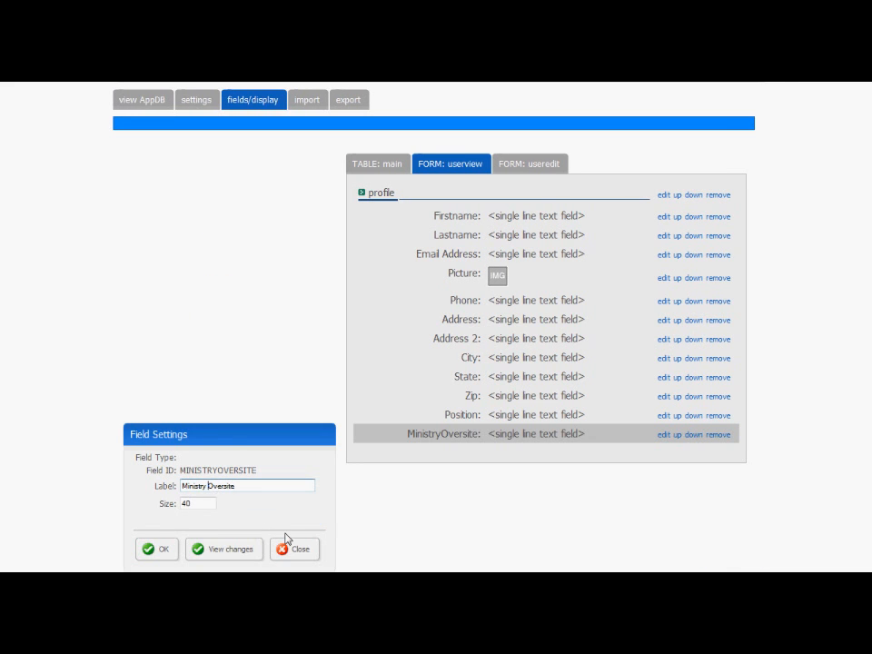
{"action": "left_click", "coordinate": [162, 550]}
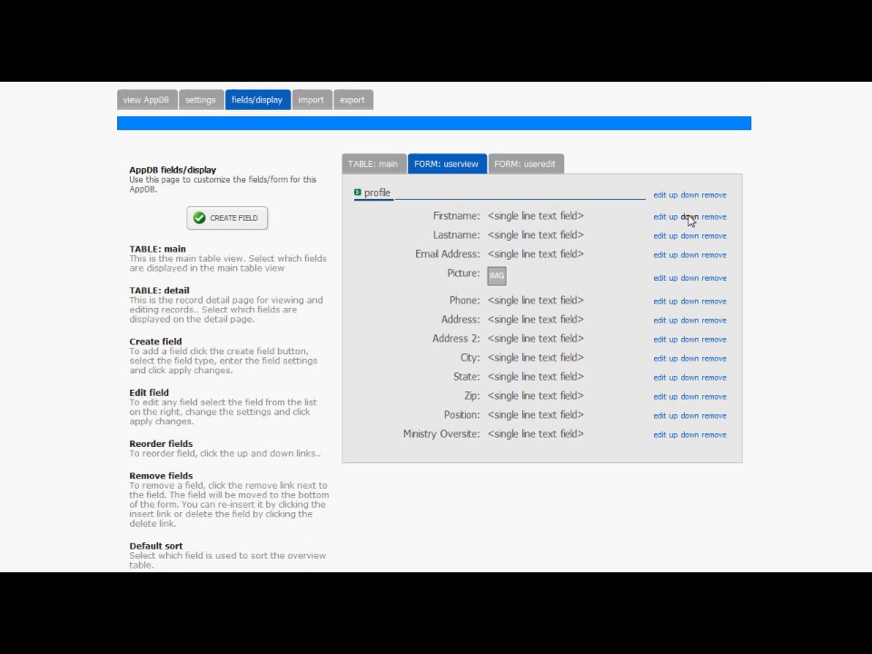
Move the Picture field in the userview form up to directly below the profile heading, above Firstname
{"action": "left_click", "coordinate": [672, 278]}
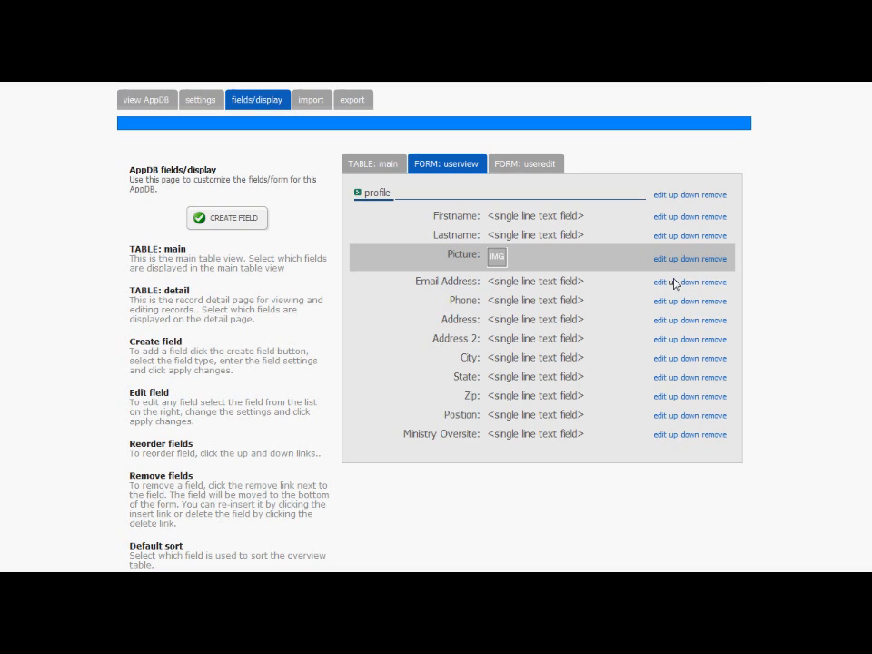
{"action": "left_click", "coordinate": [676, 259]}
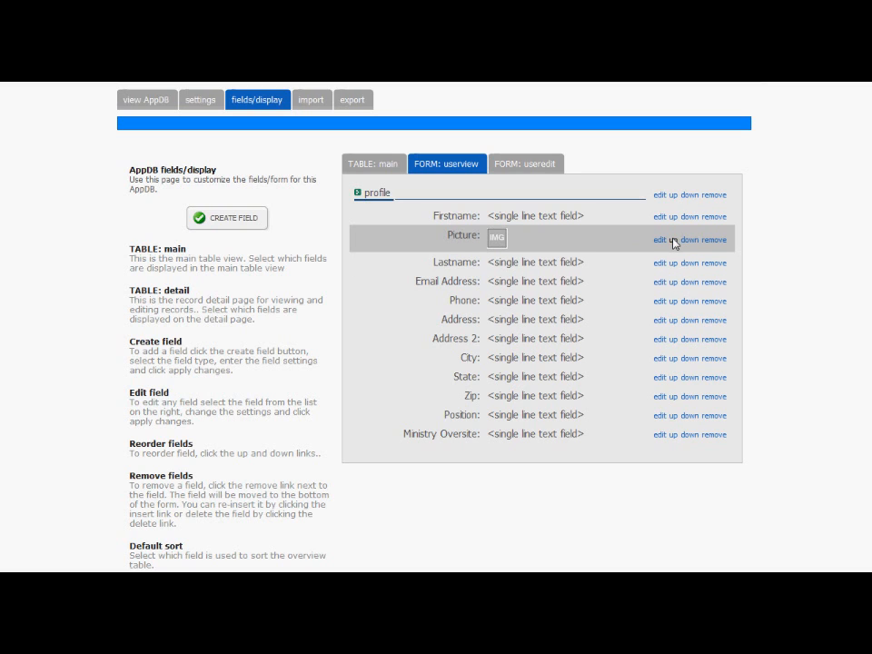
{"action": "left_click", "coordinate": [673, 240]}
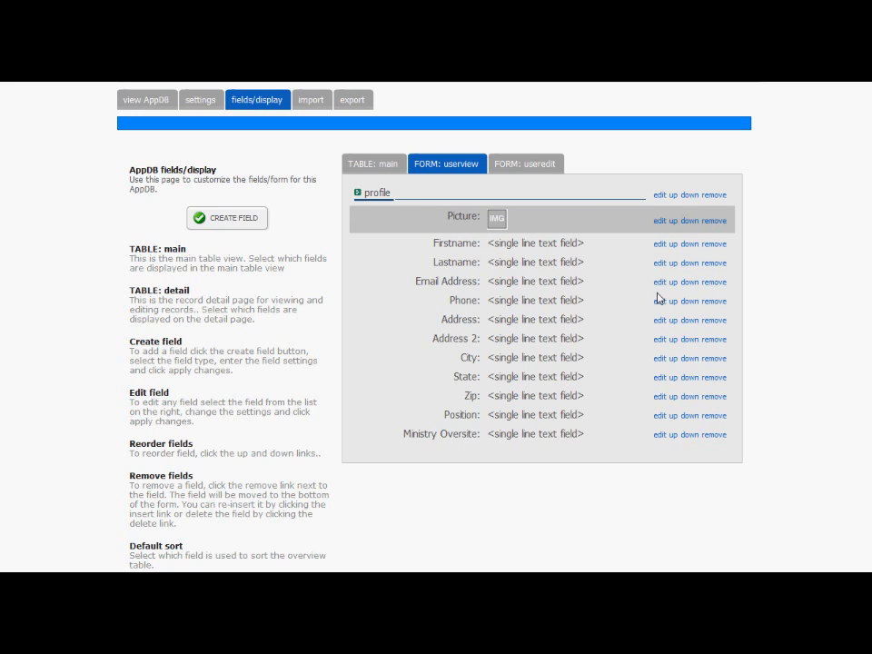
Remove the Address, Address 2, City, State and Zip fields from the userview form
{"action": "left_click", "coordinate": [712, 322]}
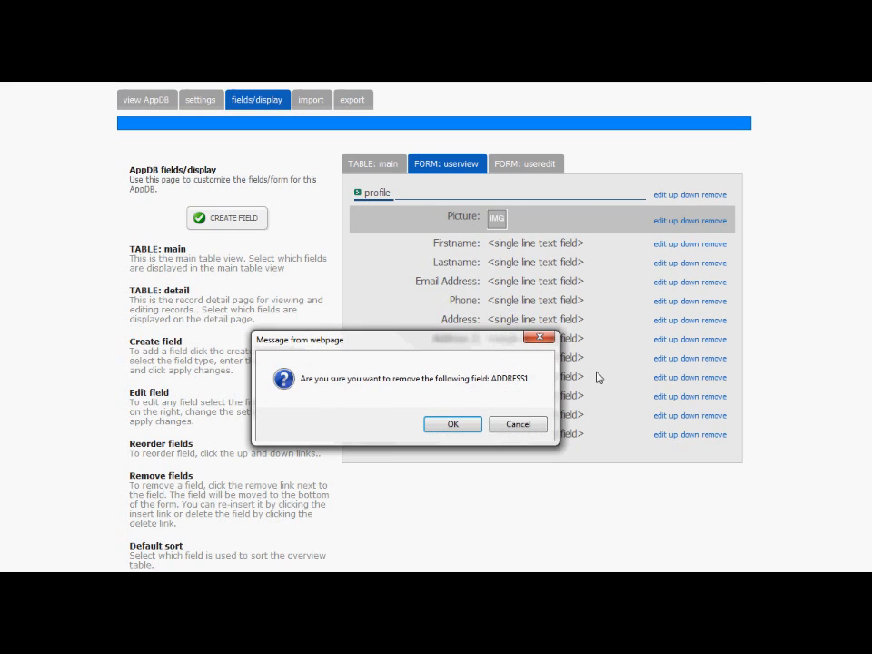
{"action": "left_click", "coordinate": [446, 427]}
{"action": "left_click", "coordinate": [712, 320]}
{"action": "left_click", "coordinate": [465, 424]}
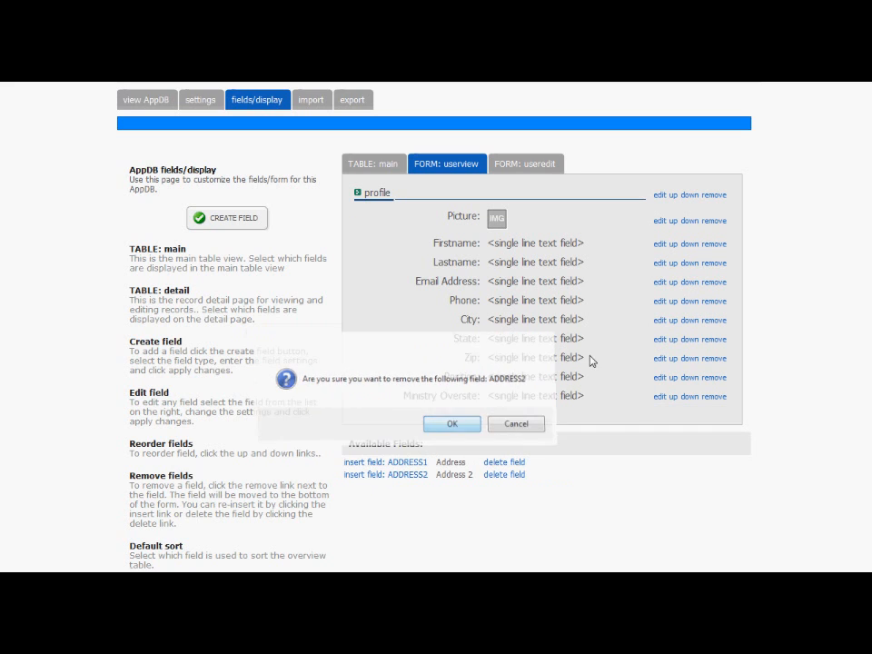
{"action": "left_click", "coordinate": [712, 322]}
{"action": "left_click", "coordinate": [442, 425]}
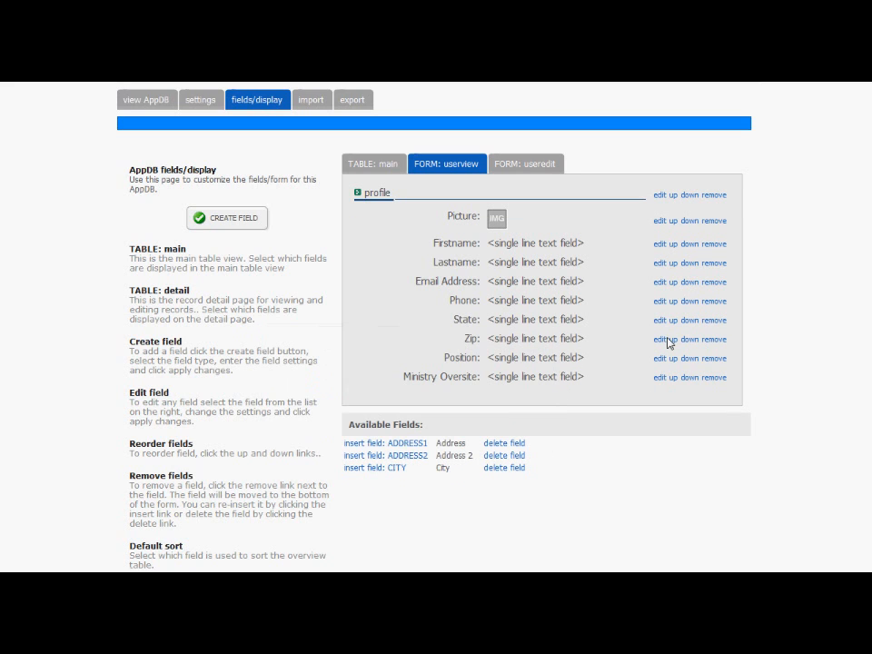
{"action": "left_click", "coordinate": [701, 323]}
{"action": "left_click", "coordinate": [445, 422]}
{"action": "left_click", "coordinate": [716, 321]}
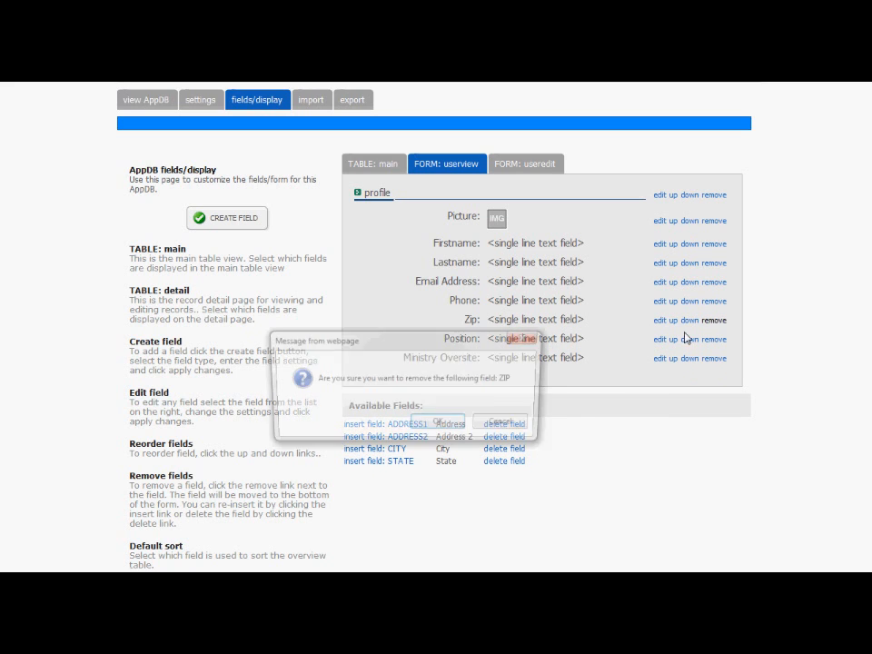
{"action": "left_click", "coordinate": [442, 425]}
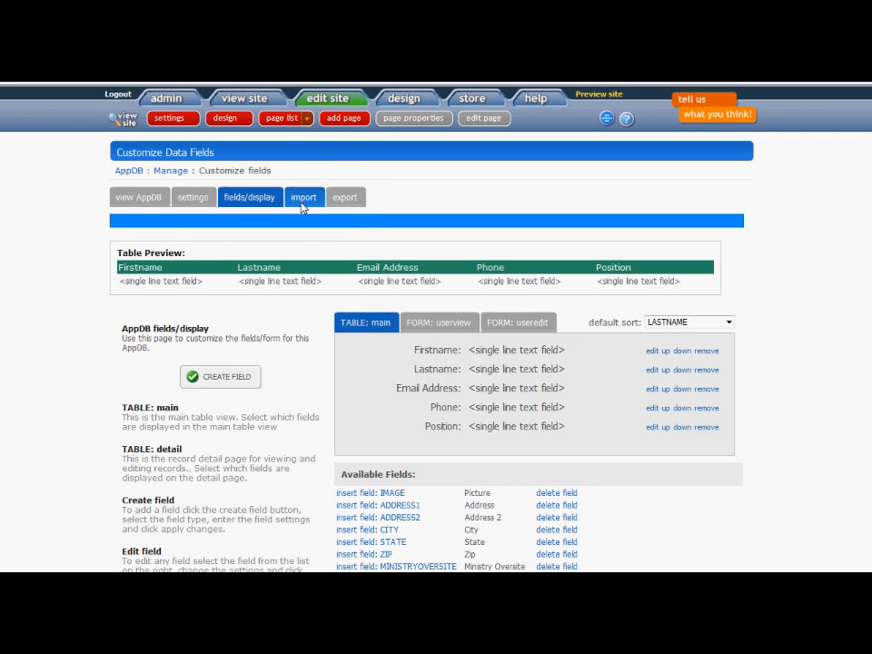
Copy the sample import/export CSV header line from the directory's data import page
{"action": "left_click", "coordinate": [303, 198]}
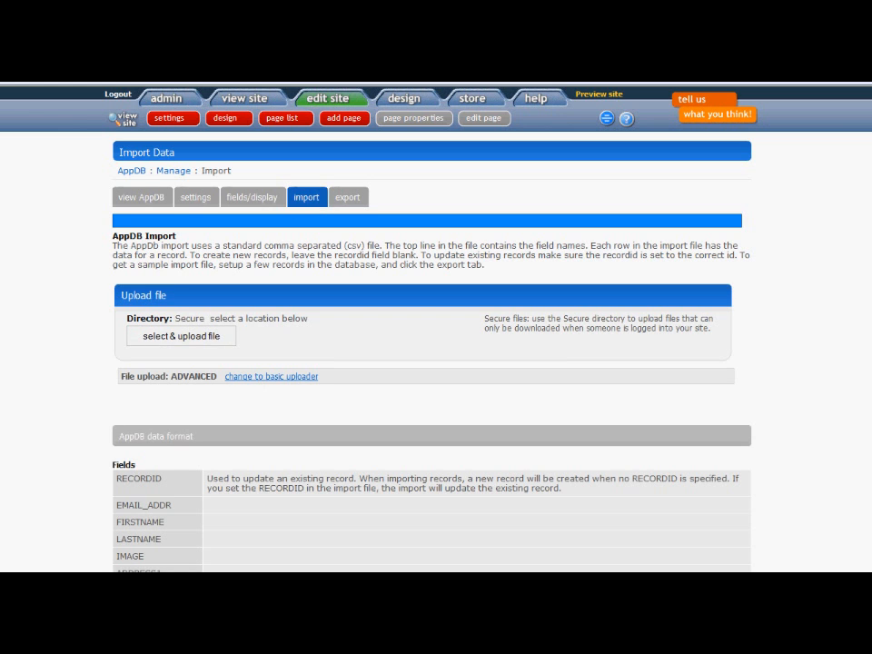
{"action": "scroll", "coordinate": [431, 363], "scroll_direction": "down", "scroll_amount": 5}
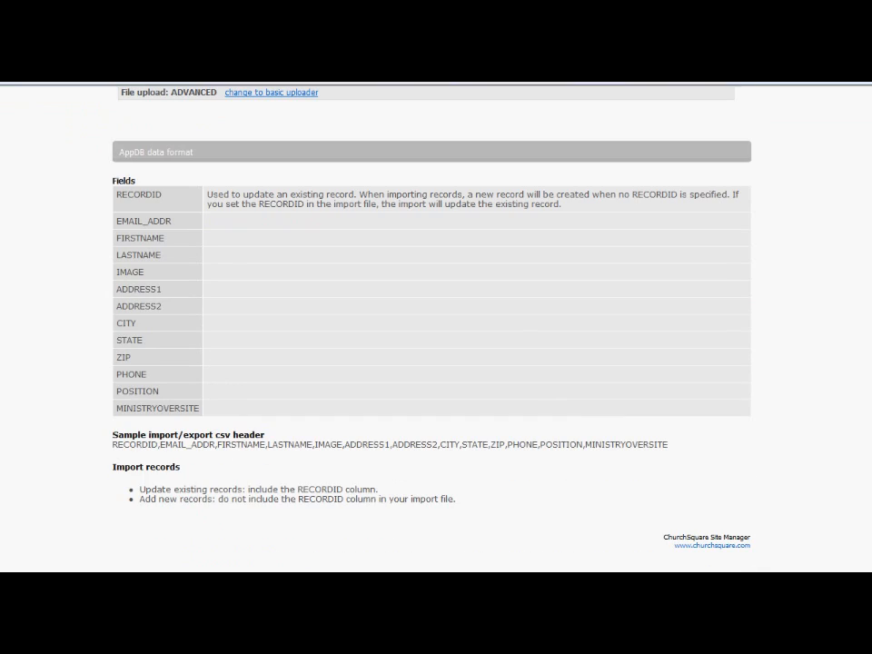
{"action": "left_click_drag", "start_coordinate": [669, 446], "coordinate": [138, 451]}
{"action": "right_click", "coordinate": [124, 450]}
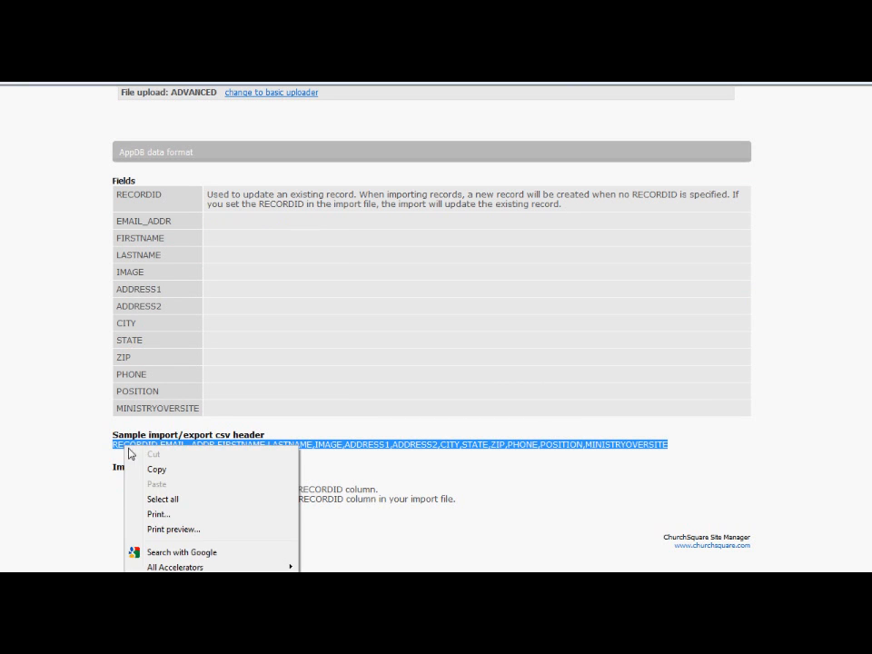
{"action": "left_click", "coordinate": [145, 470]}
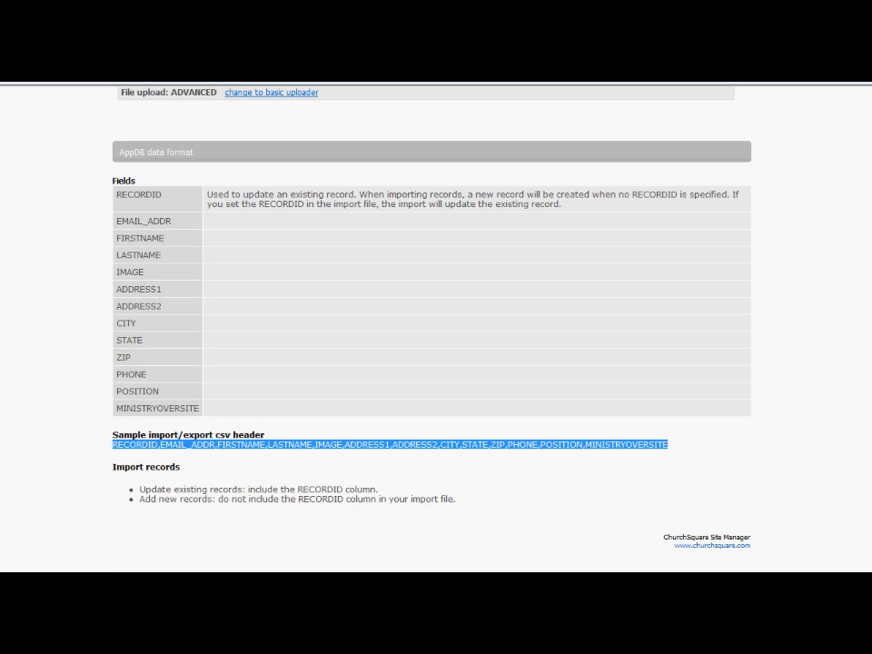
Paste the copied CSV header line into HDR.txt in Notepad, save it as a text document in the Member Directory folder and close it
{"action": "left_click_drag", "start_coordinate": [871, 109], "coordinate": [469, 112]}
{"action": "right_click", "coordinate": [293, 165]}
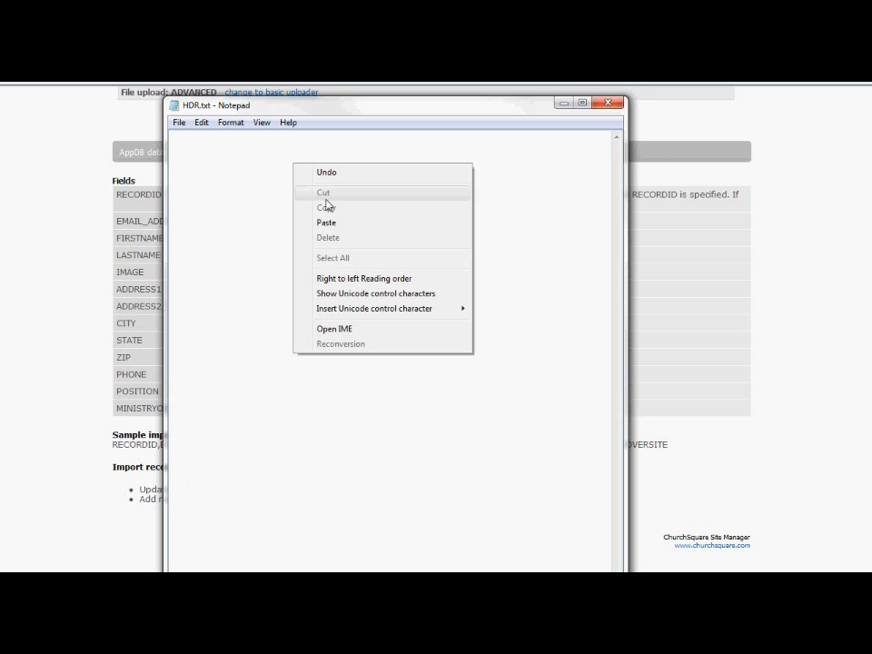
{"action": "left_click", "coordinate": [327, 224]}
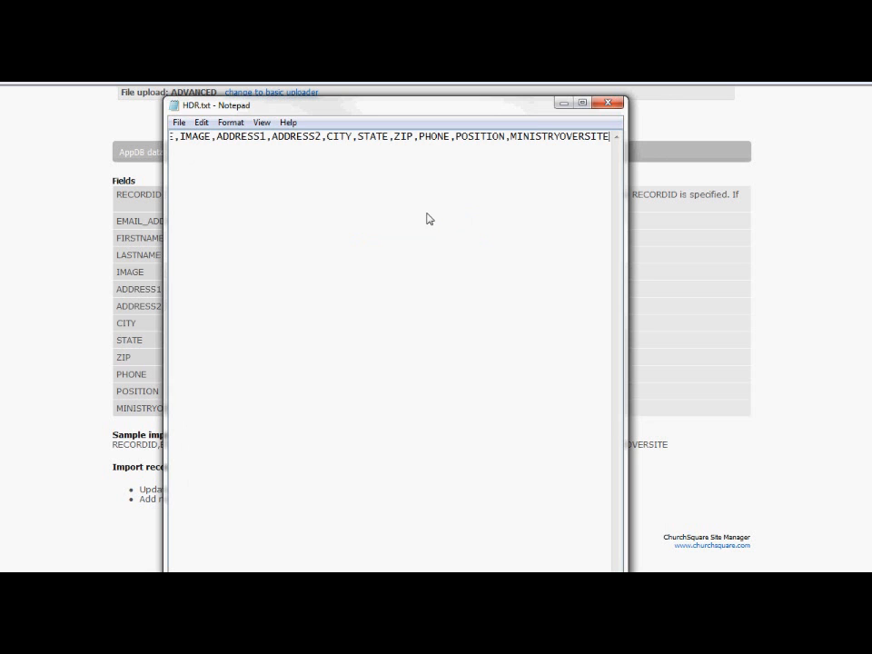
{"action": "left_click", "coordinate": [179, 122]}
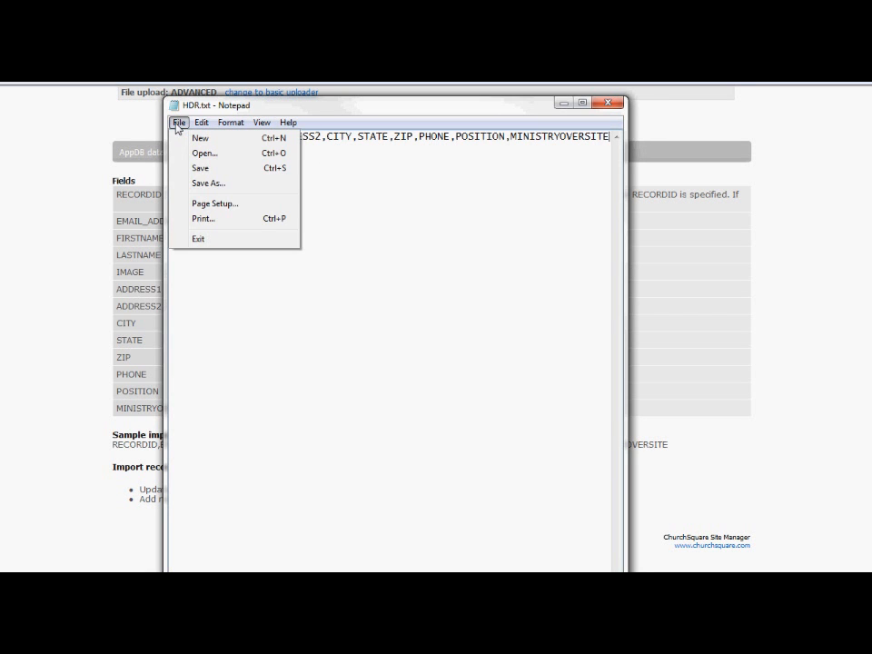
{"action": "left_click", "coordinate": [208, 182]}
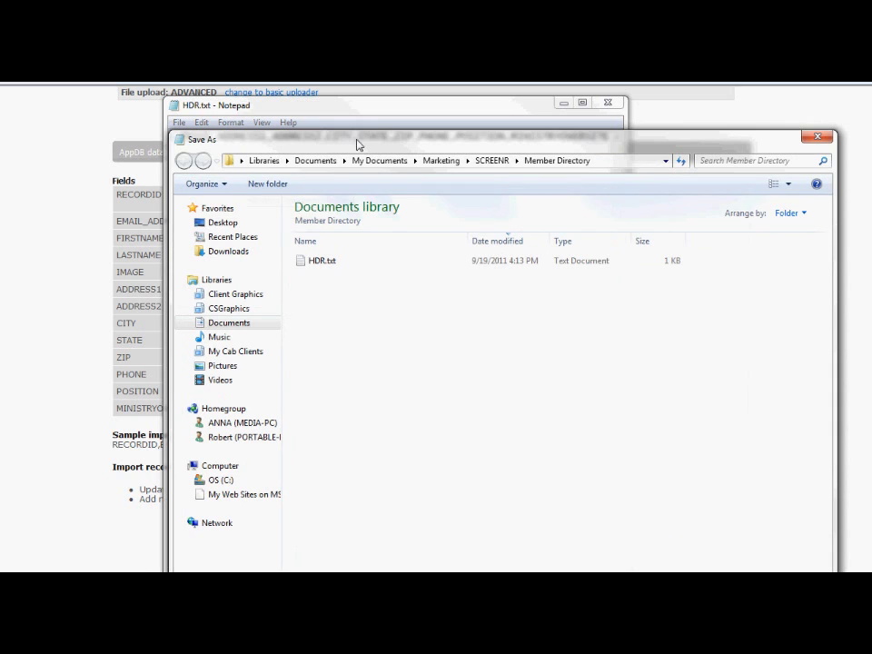
{"action": "left_click_drag", "start_coordinate": [359, 146], "coordinate": [301, 43]}
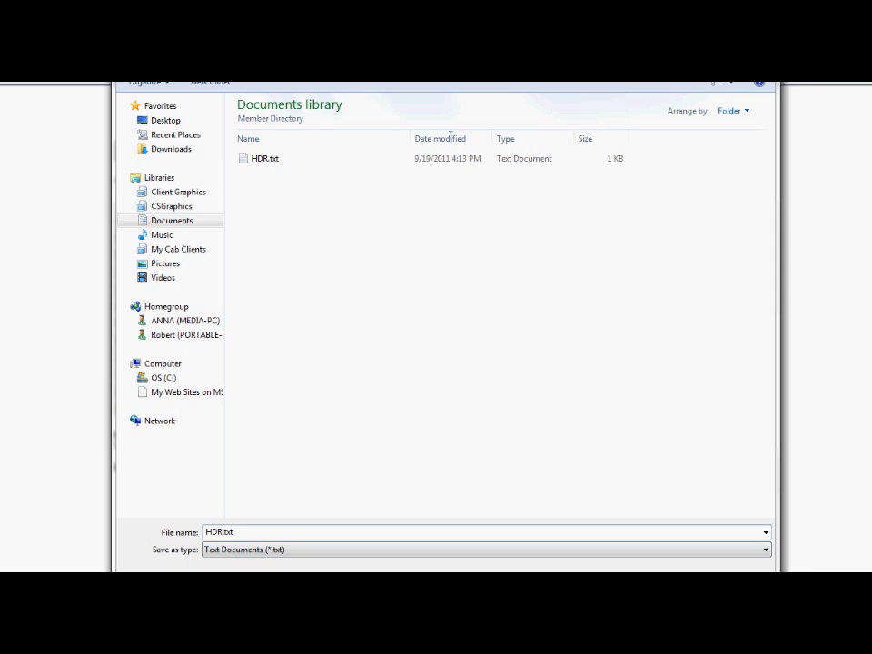
{"action": "key", "text": "Return"}
{"action": "left_click", "coordinate": [452, 427]}
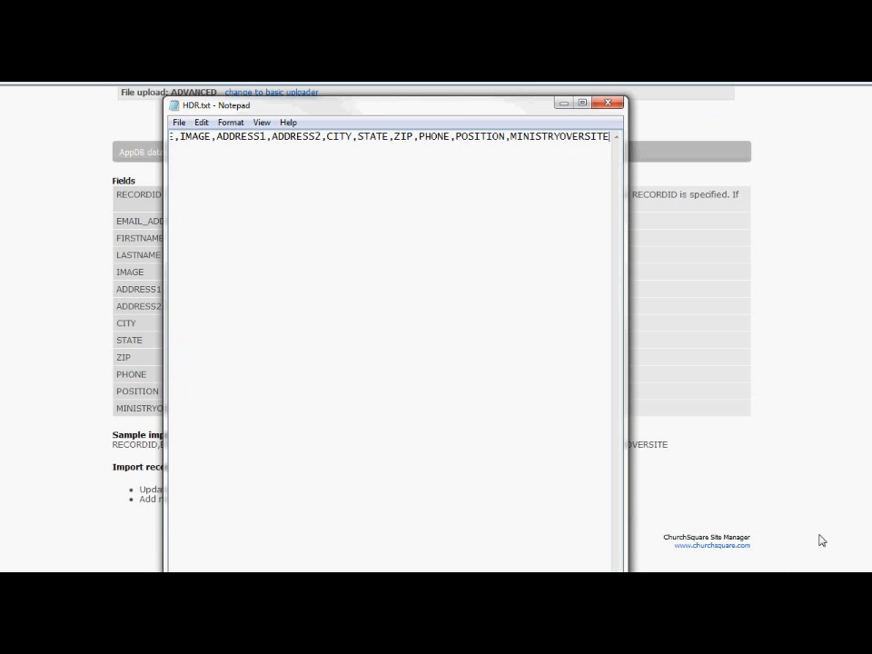
{"action": "left_click", "coordinate": [607, 104]}
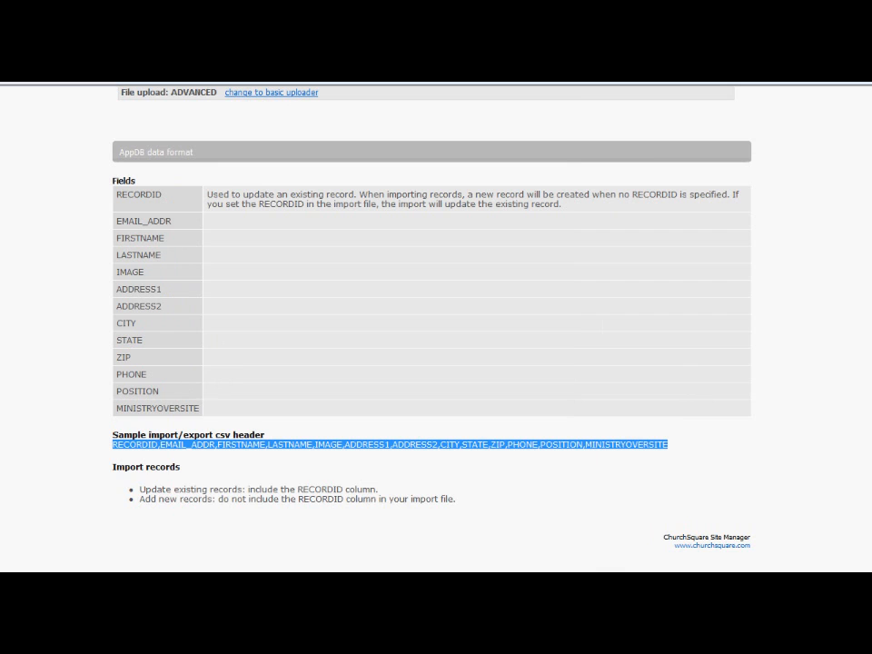
Switch to Excel and open HDR.txt as delimited text, adding Comma as a delimiter to split the header into columns
{"action": "left_click_drag", "start_coordinate": [870, 86], "coordinate": [613, 103]}
{"action": "left_click", "coordinate": [69, 106]}
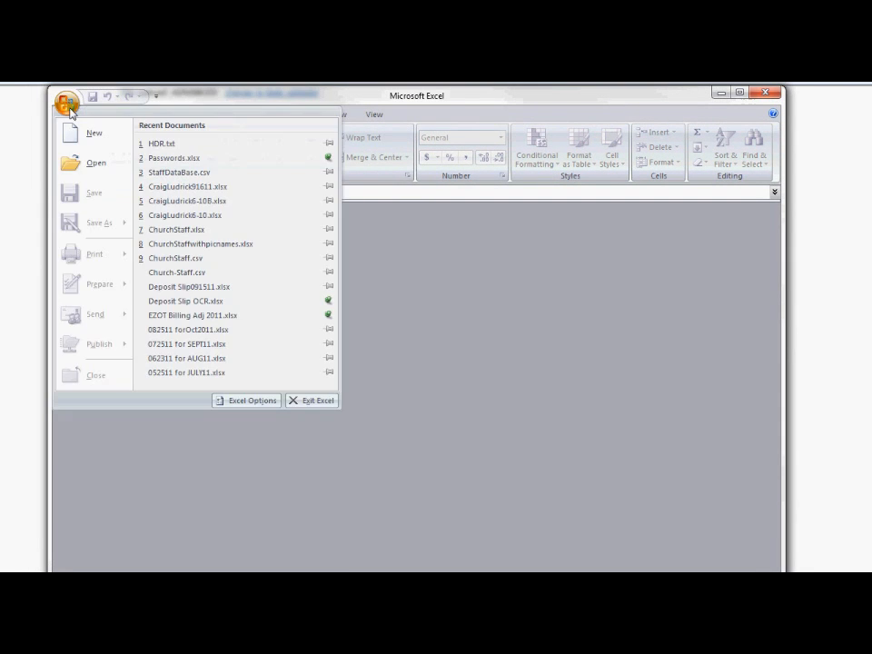
{"action": "left_click", "coordinate": [85, 165]}
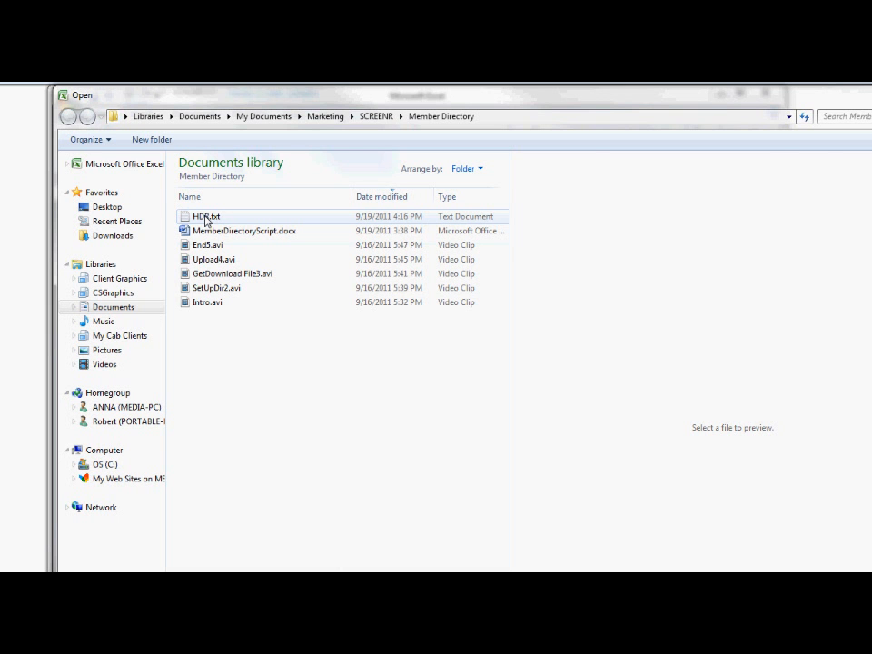
{"action": "left_click", "coordinate": [205, 218]}
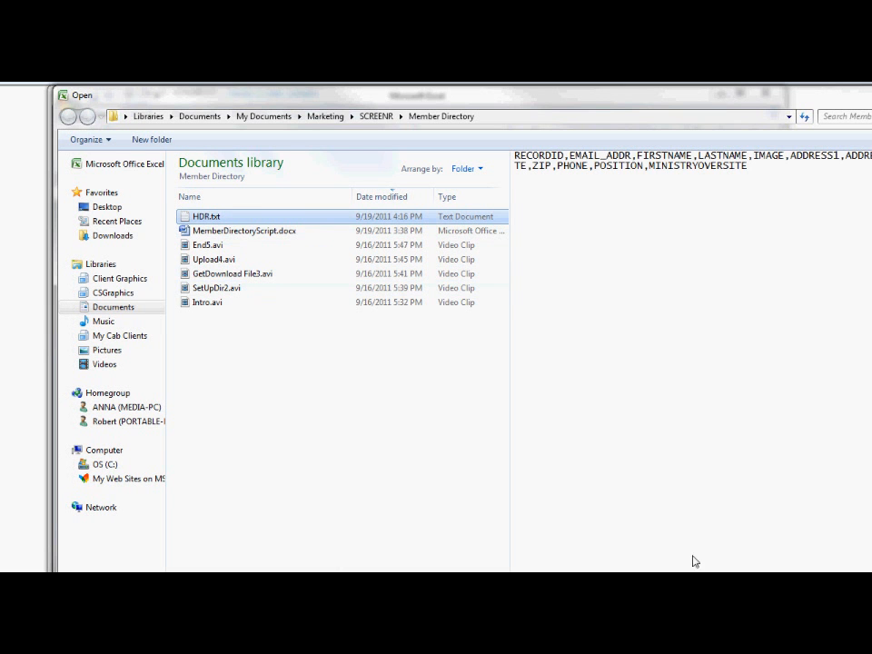
{"action": "key", "text": "Return"}
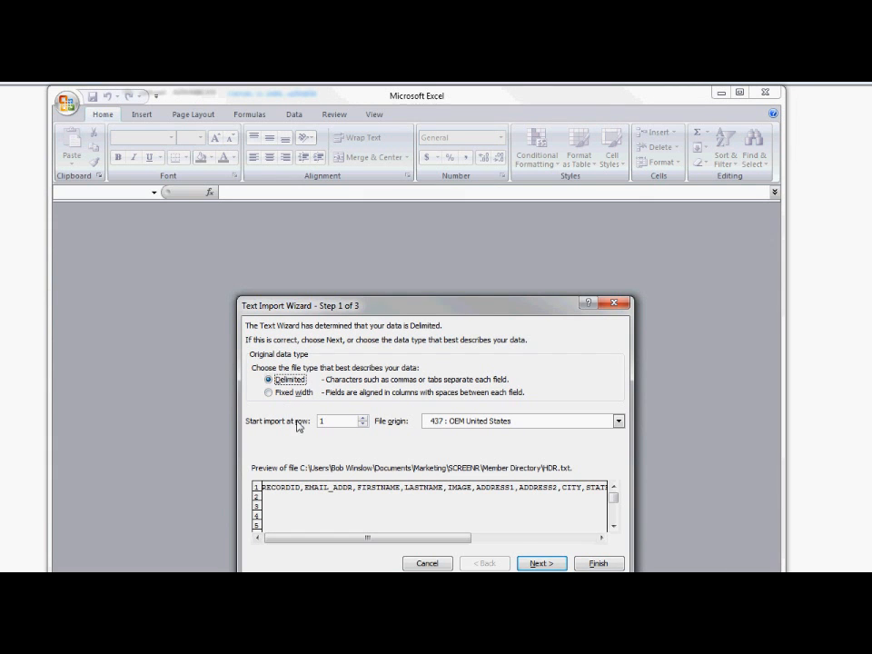
{"action": "left_click", "coordinate": [538, 564]}
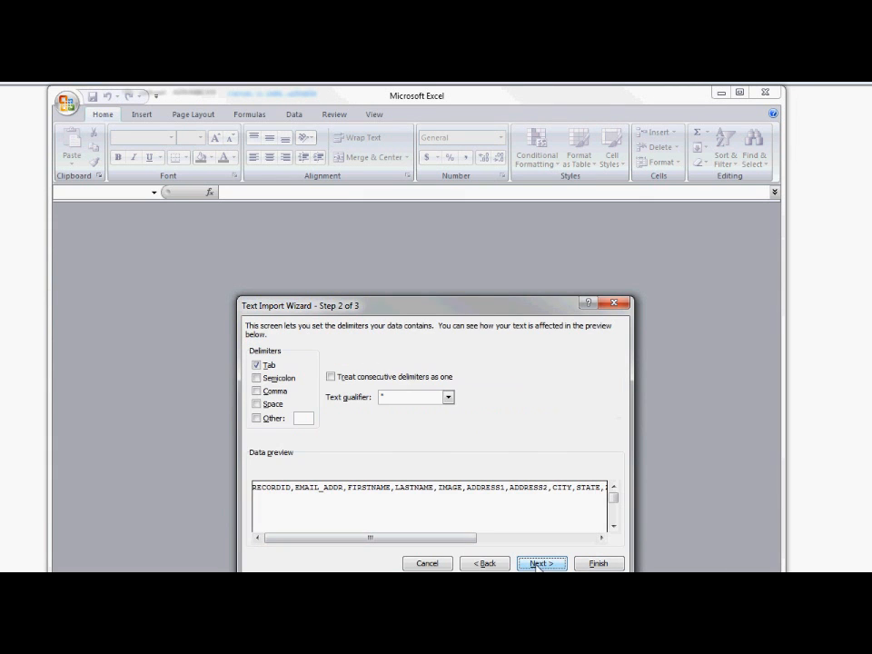
{"action": "left_click", "coordinate": [258, 391]}
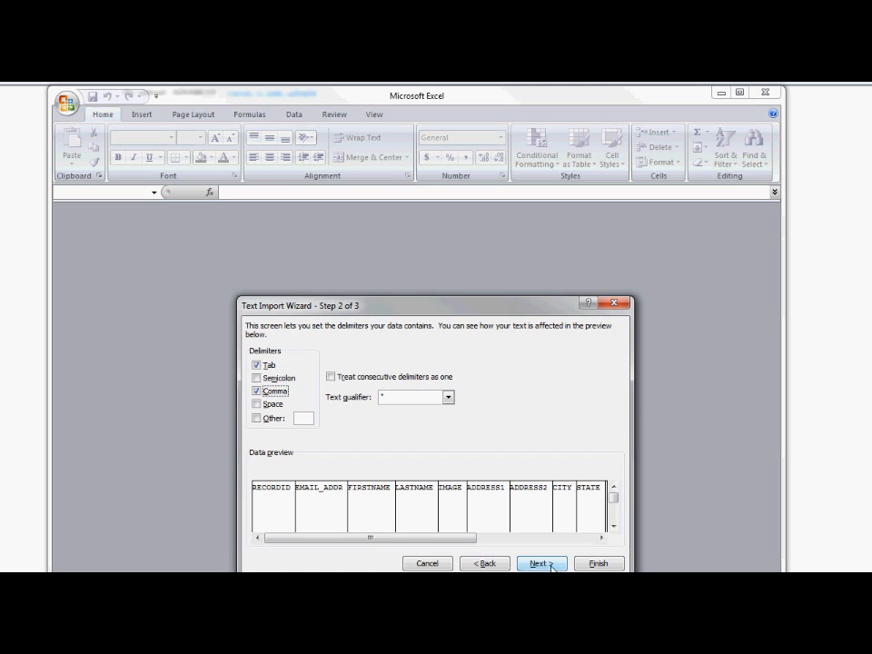
{"action": "left_click", "coordinate": [595, 563]}
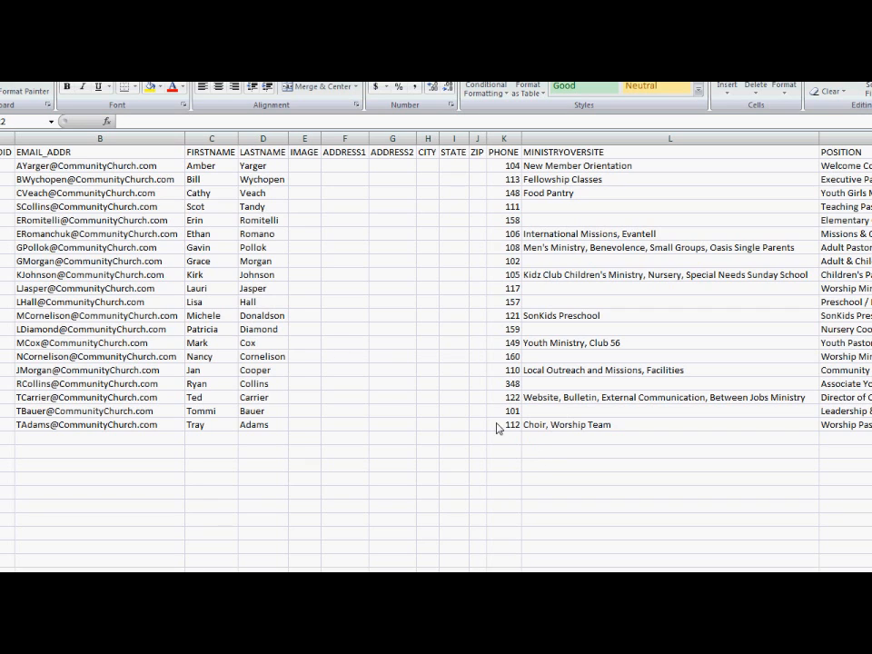
Save the completed staff spreadsheet as ChurchStaff.csv in CSV (Comma delimited) format, replacing the existing file and keeping that format
{"action": "left_click", "coordinate": [31, 69]}
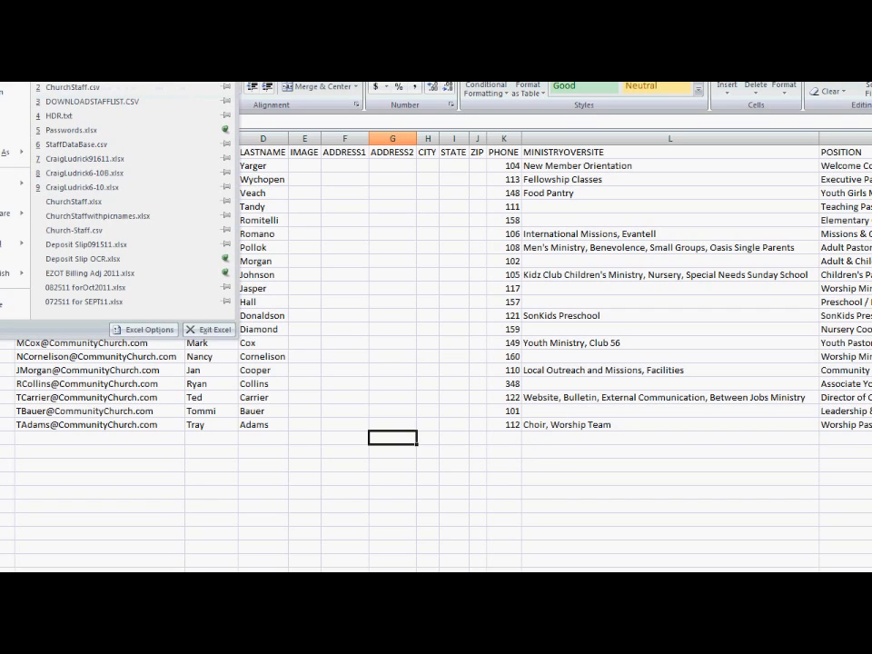
{"action": "left_click", "coordinate": [6, 152]}
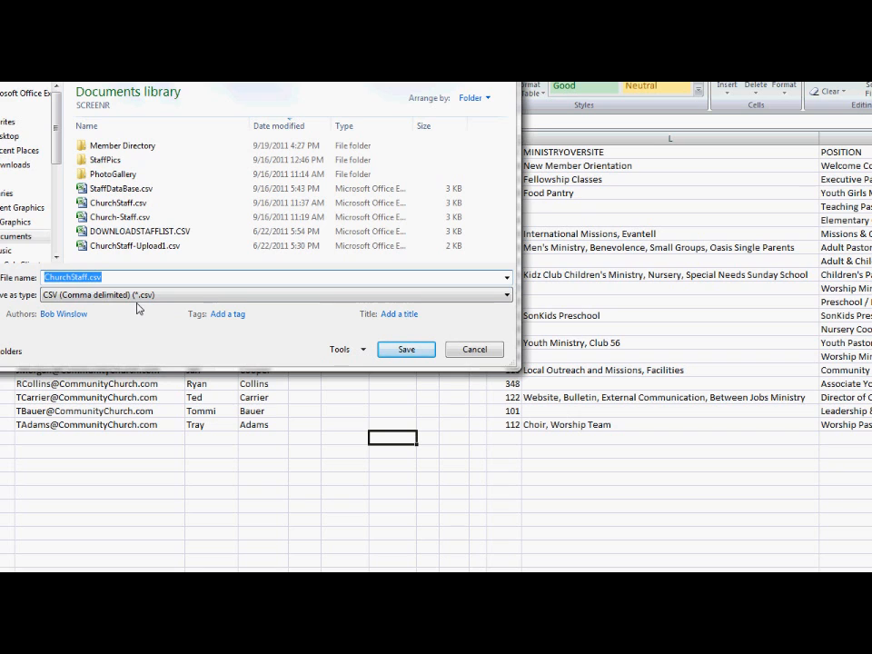
{"action": "left_click", "coordinate": [405, 350]}
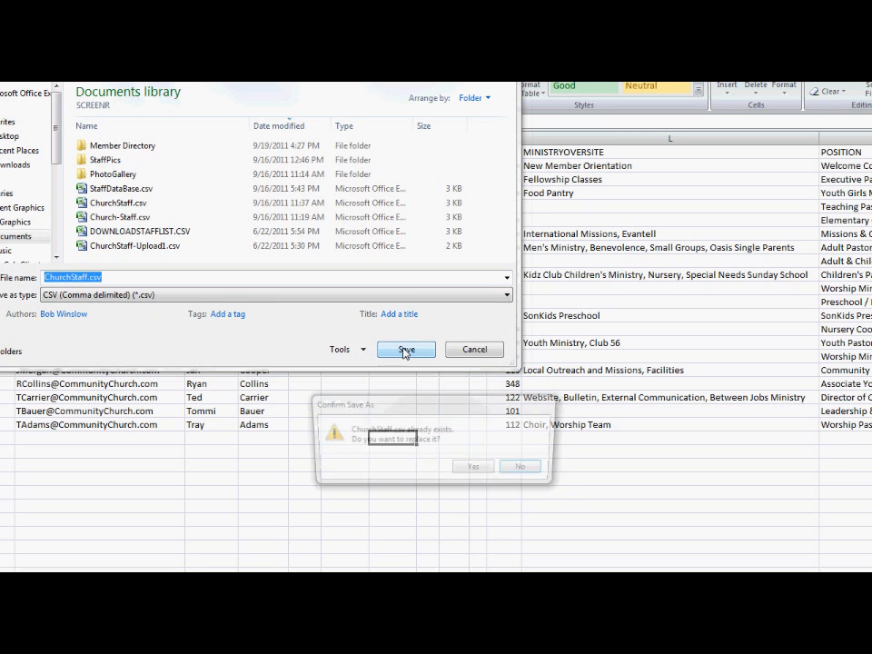
{"action": "left_click", "coordinate": [479, 469]}
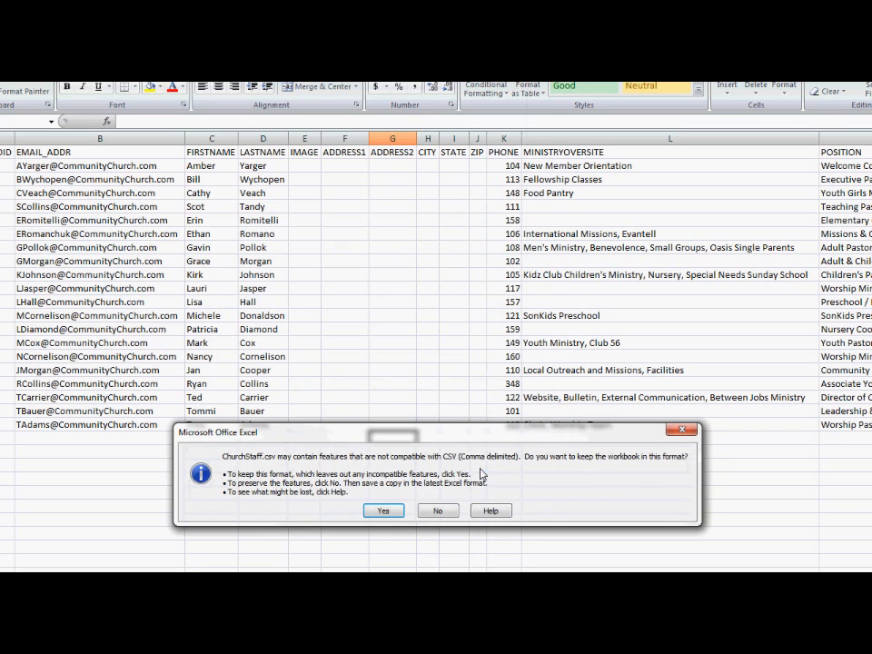
{"action": "left_click", "coordinate": [384, 510]}
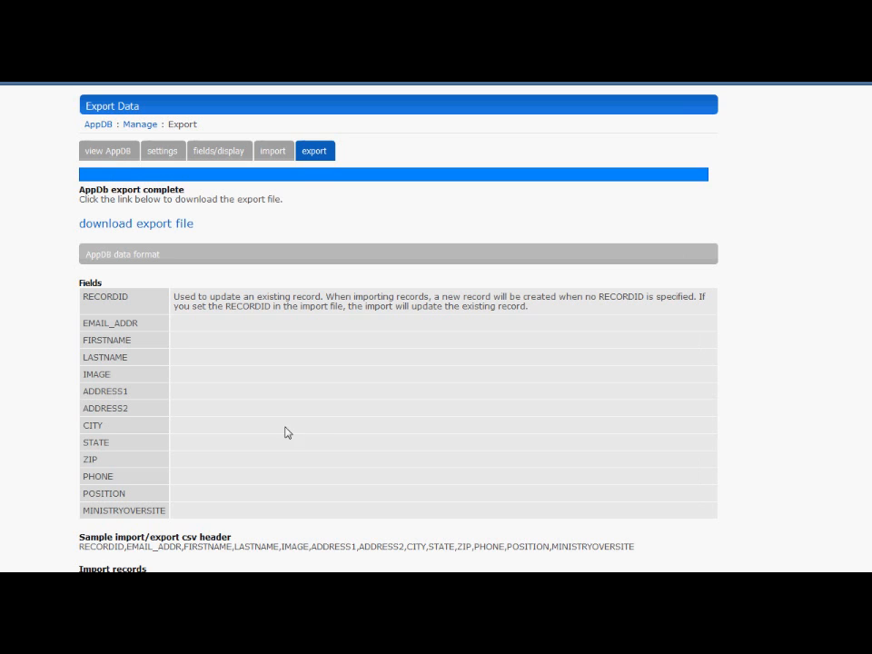
Back in the ChurchSquare site manager, upload StaffDataBase.csv to import the staff records into the directory
{"action": "left_click", "coordinate": [276, 156]}
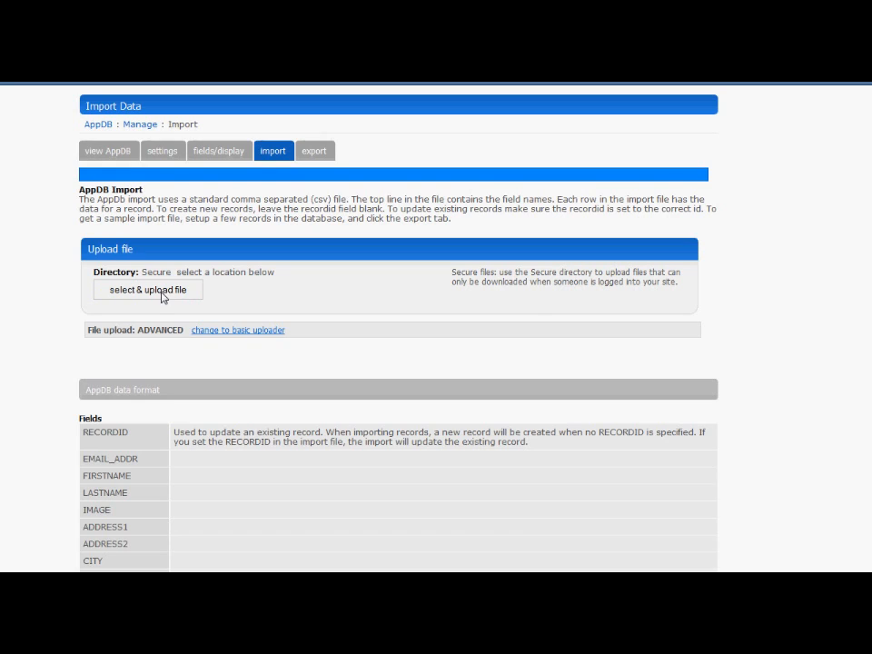
{"action": "left_click", "coordinate": [165, 295]}
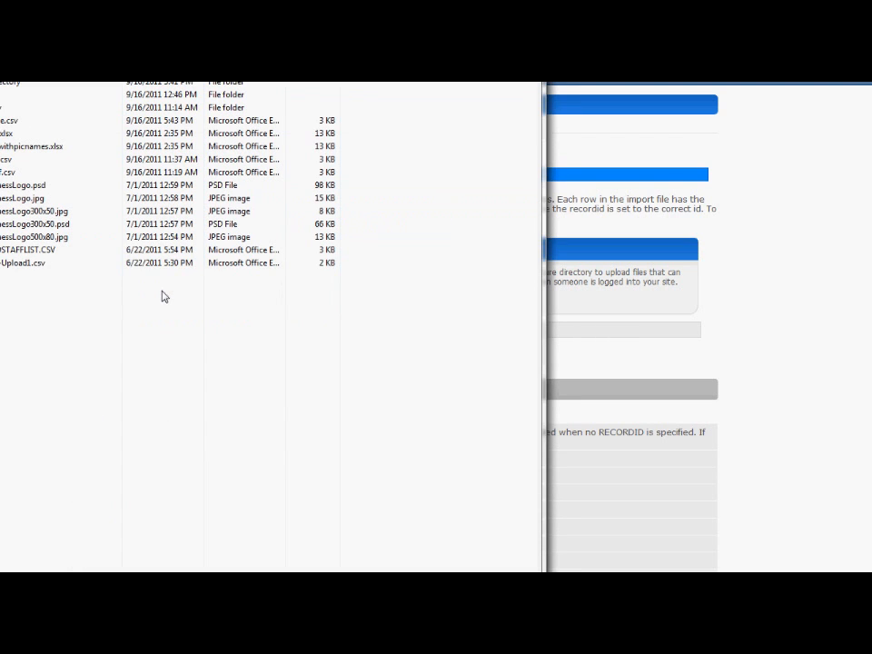
{"action": "left_click", "coordinate": [4, 122]}
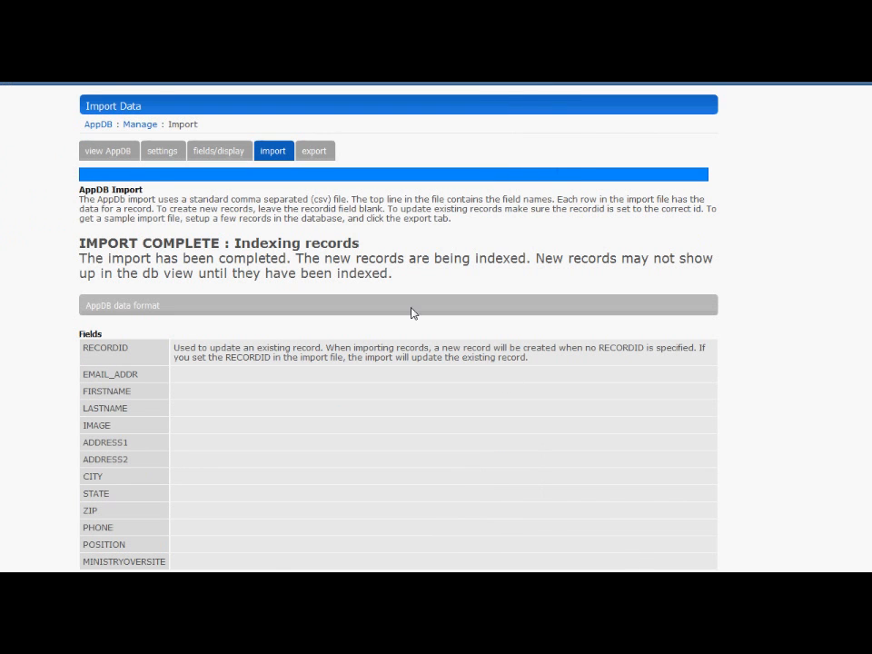
View the directory's record list and sort it by email address and by last name
{"action": "left_click", "coordinate": [119, 153]}
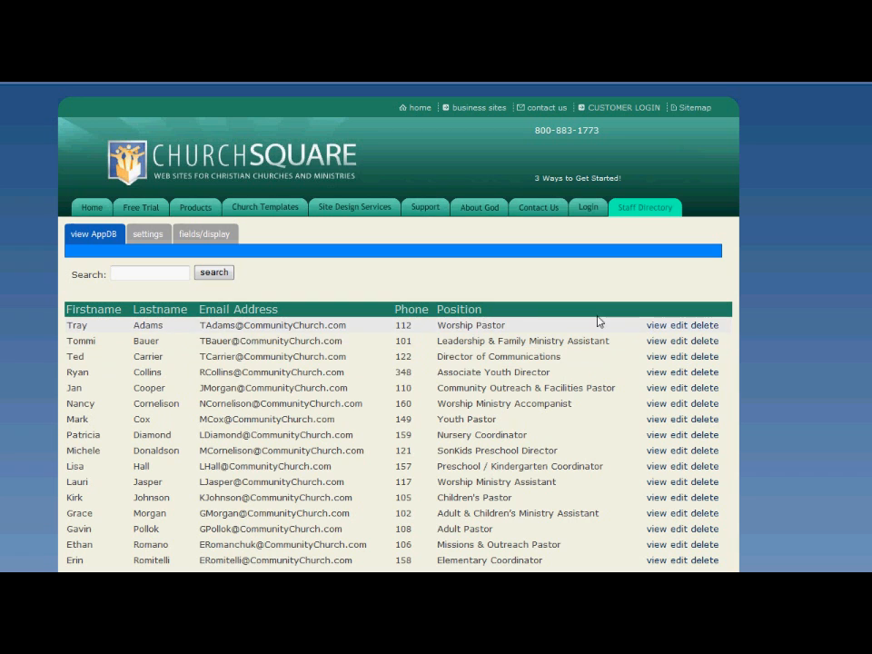
{"action": "left_click", "coordinate": [241, 310]}
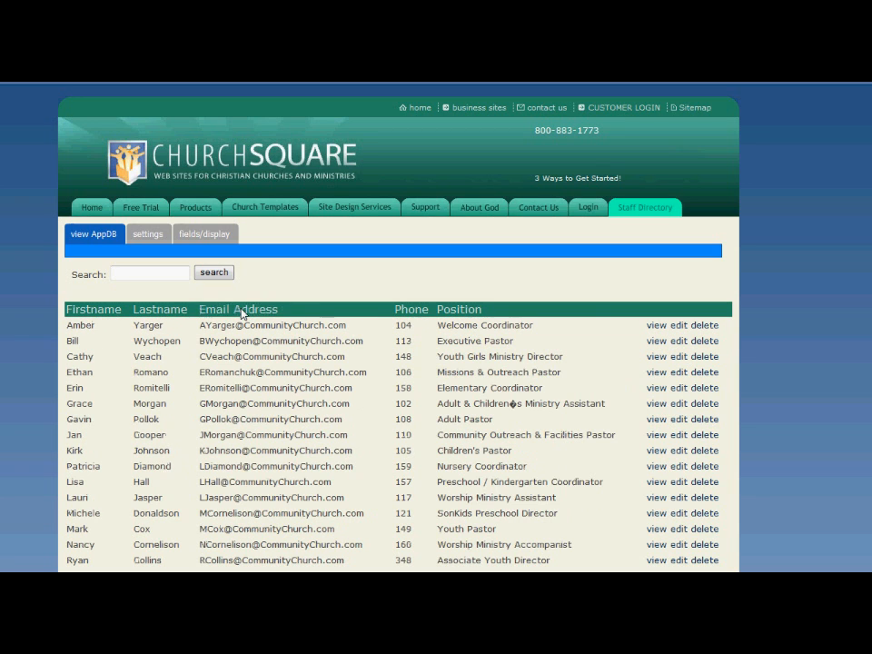
{"action": "left_click", "coordinate": [175, 309]}
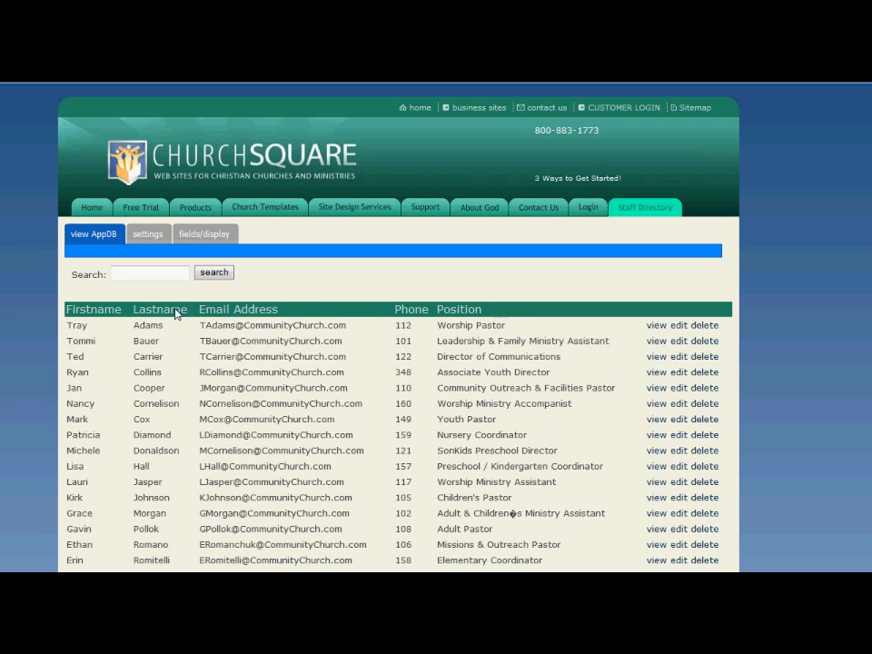
Edit the Worship Pastor's record and upload a JPEG portrait from the computer for the Picture field
{"action": "left_click", "coordinate": [679, 328]}
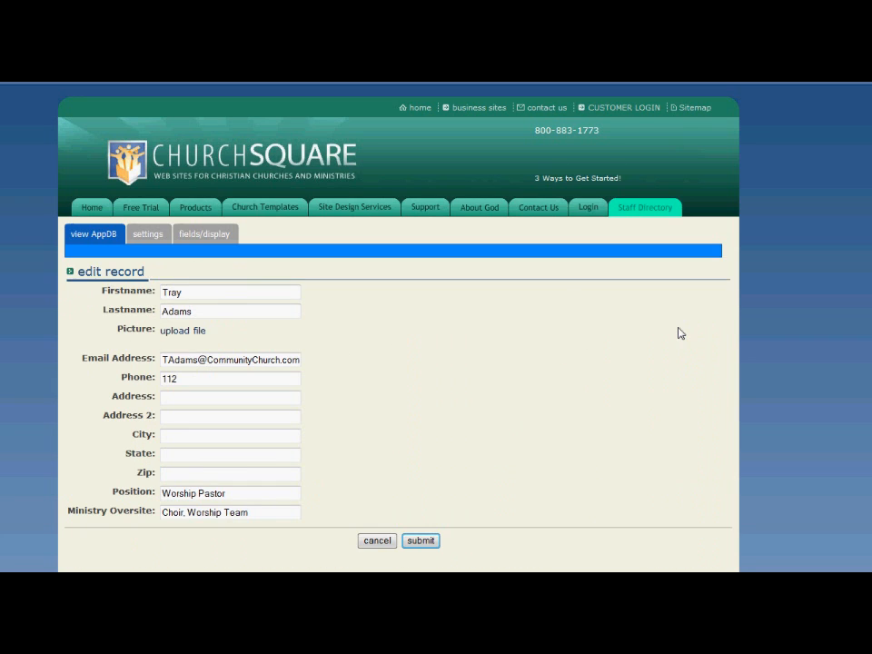
{"action": "left_click", "coordinate": [172, 331]}
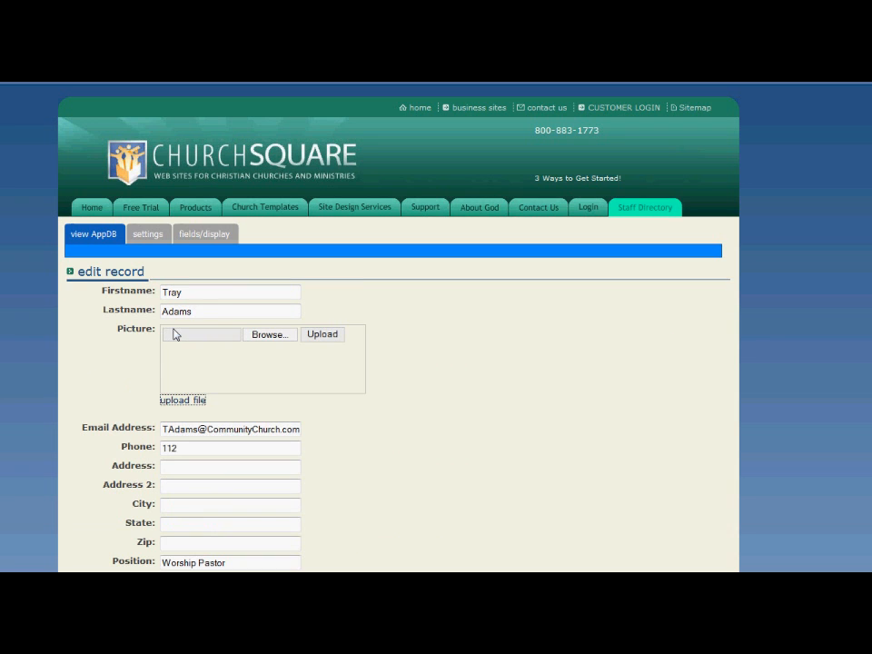
{"action": "left_click", "coordinate": [275, 338]}
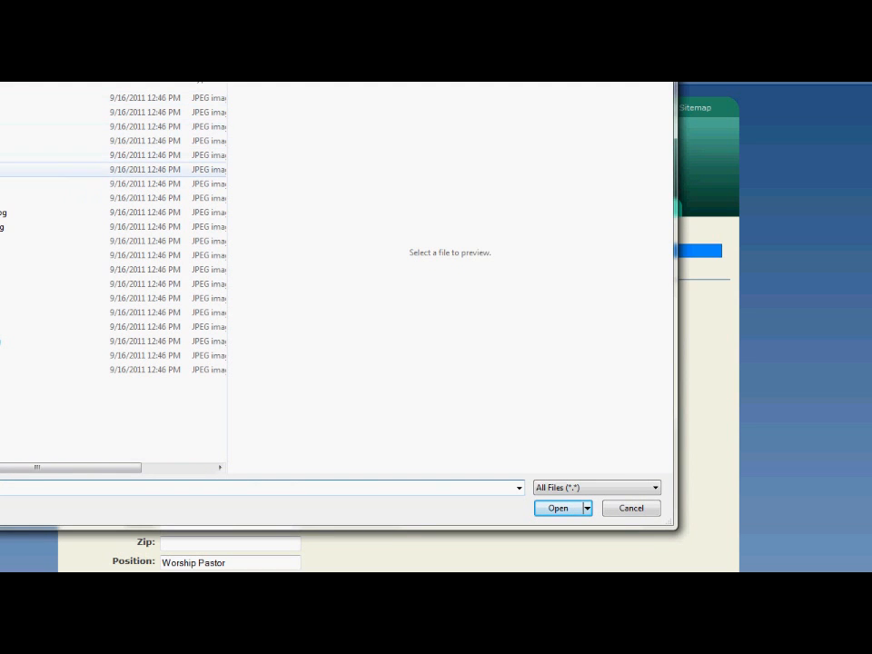
{"action": "left_click", "coordinate": [145, 169]}
{"action": "left_click", "coordinate": [558, 509]}
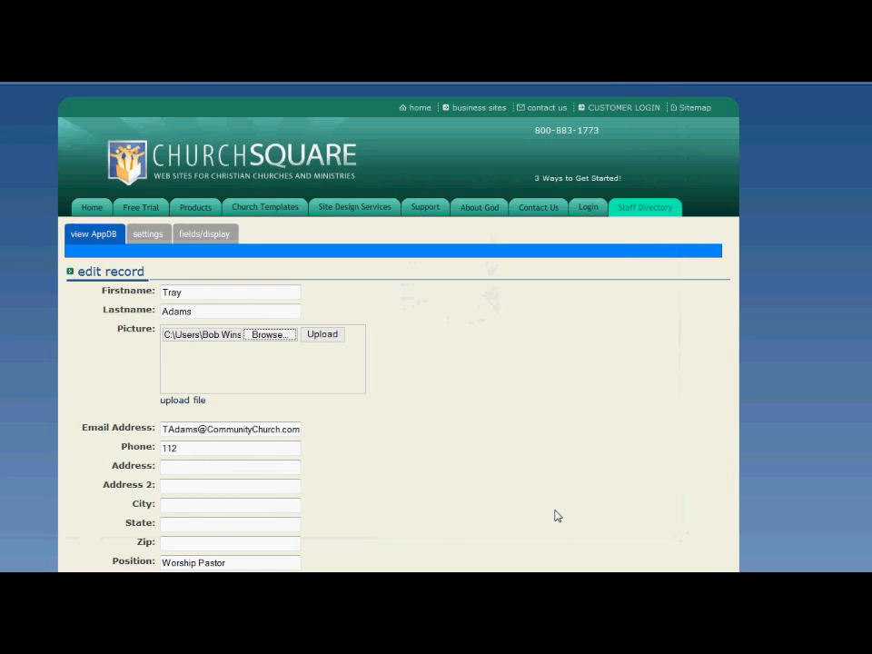
{"action": "left_click", "coordinate": [330, 337]}
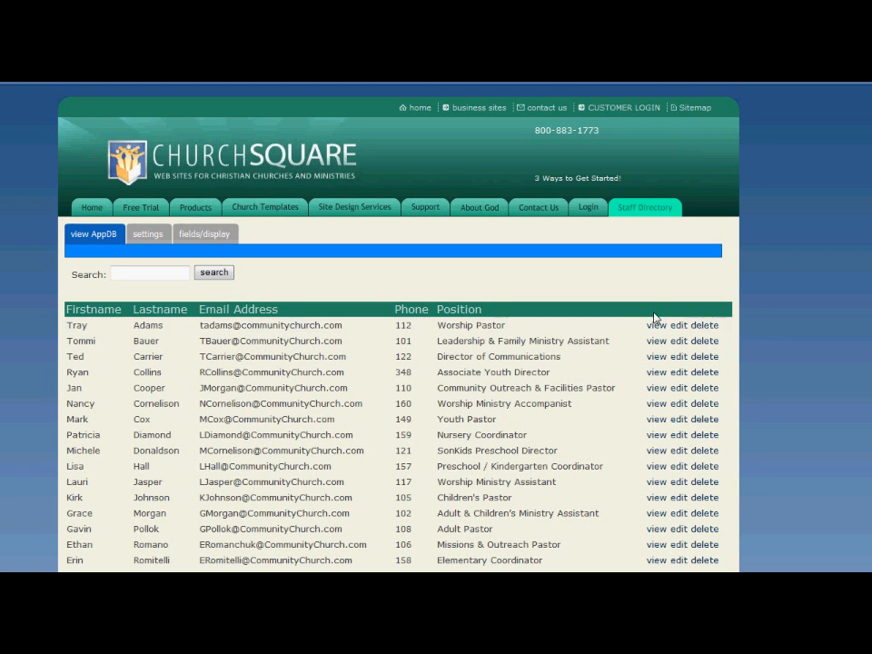
{"action": "left_click", "coordinate": [655, 325]}
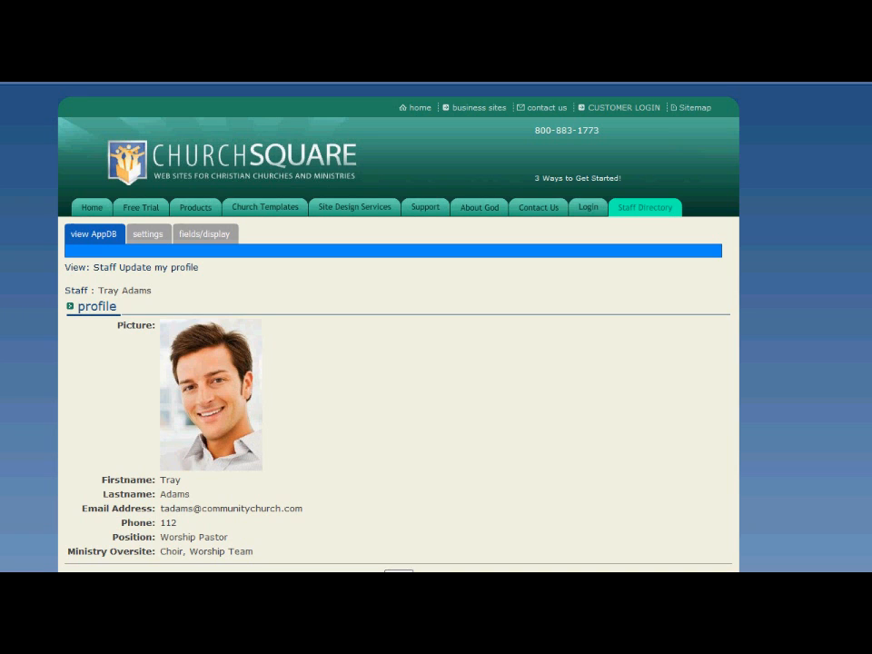
{"action": "left_click", "coordinate": [567, 84]}
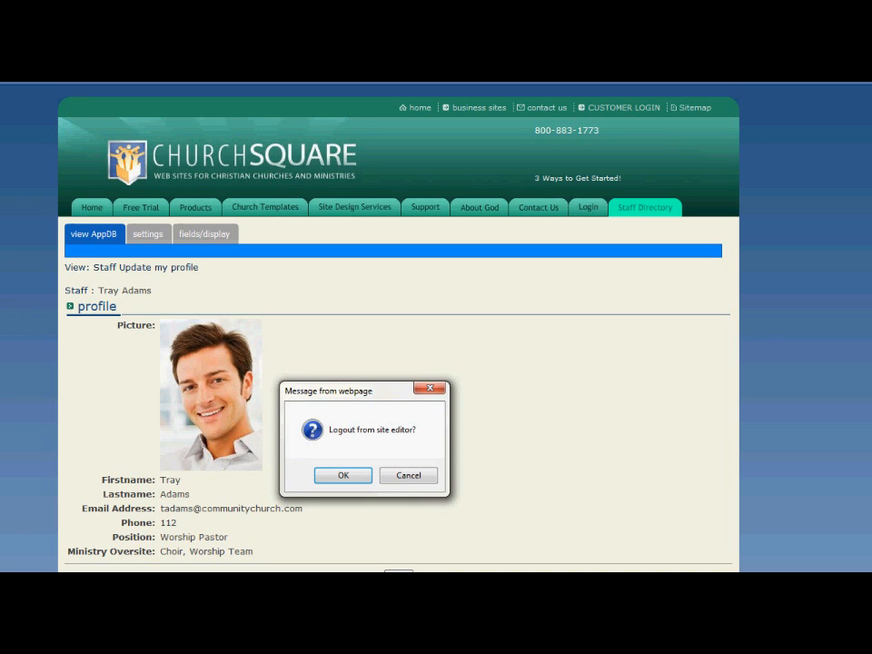
{"action": "left_click", "coordinate": [344, 475]}
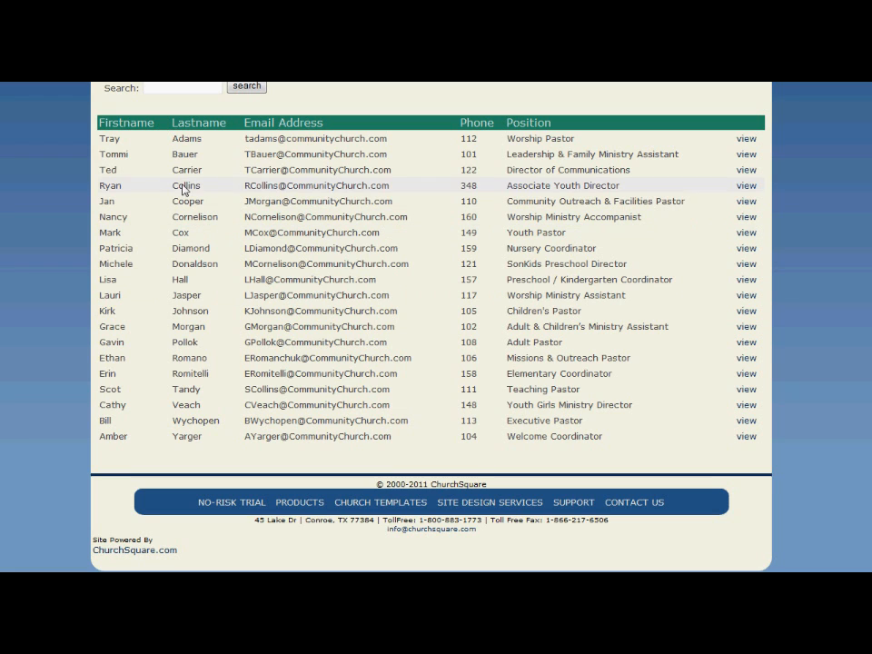
Sort the public staff directory by first name and by last name
{"action": "left_click", "coordinate": [127, 123]}
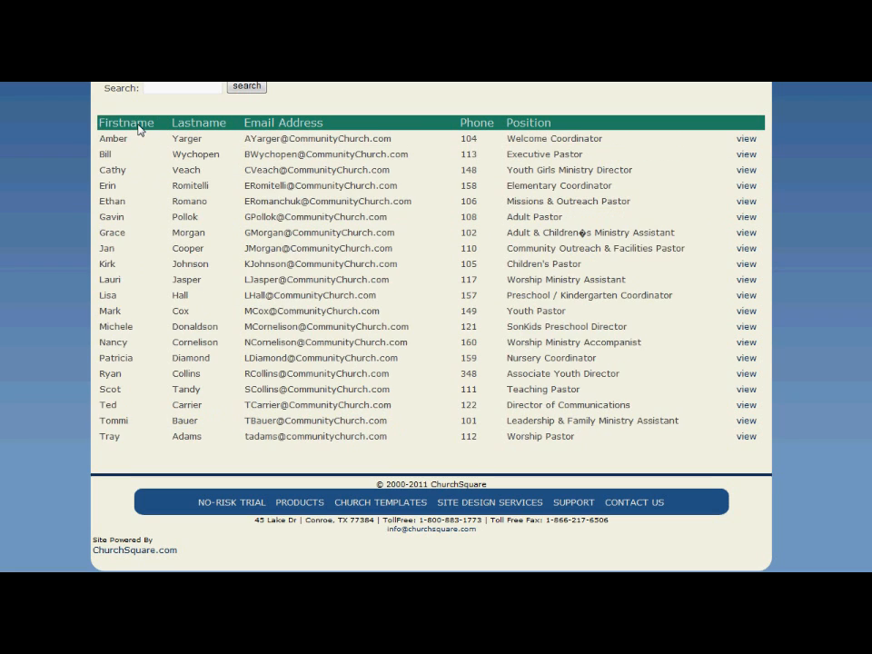
{"action": "left_click", "coordinate": [189, 125]}
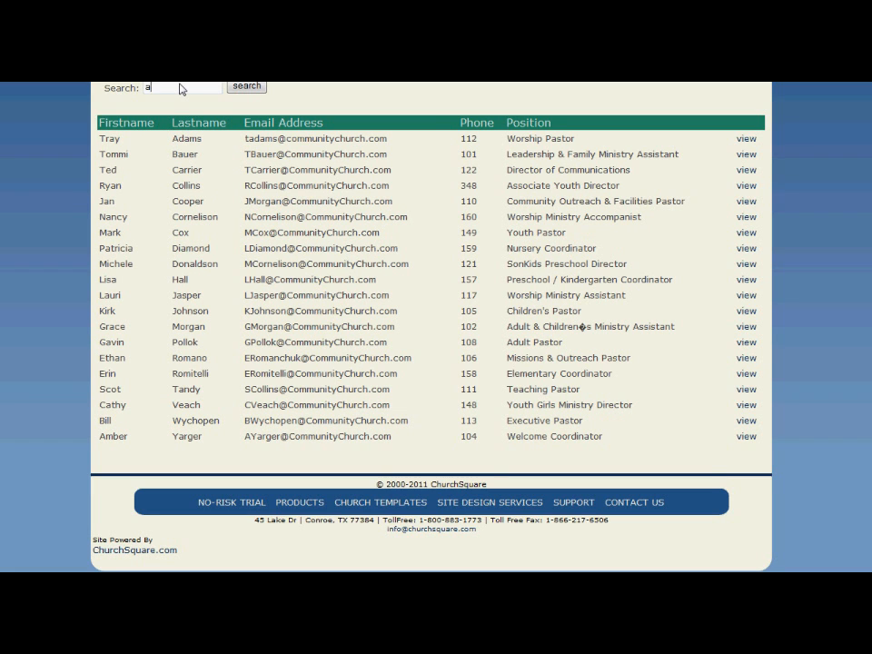
Search the public directory for the Worship Pastor by last name and open the matching profile
{"action": "left_click", "coordinate": [180, 89]}
{"action": "type", "text": "adams"}
{"action": "key", "text": "Return"}
{"action": "left_click", "coordinate": [744, 141]}
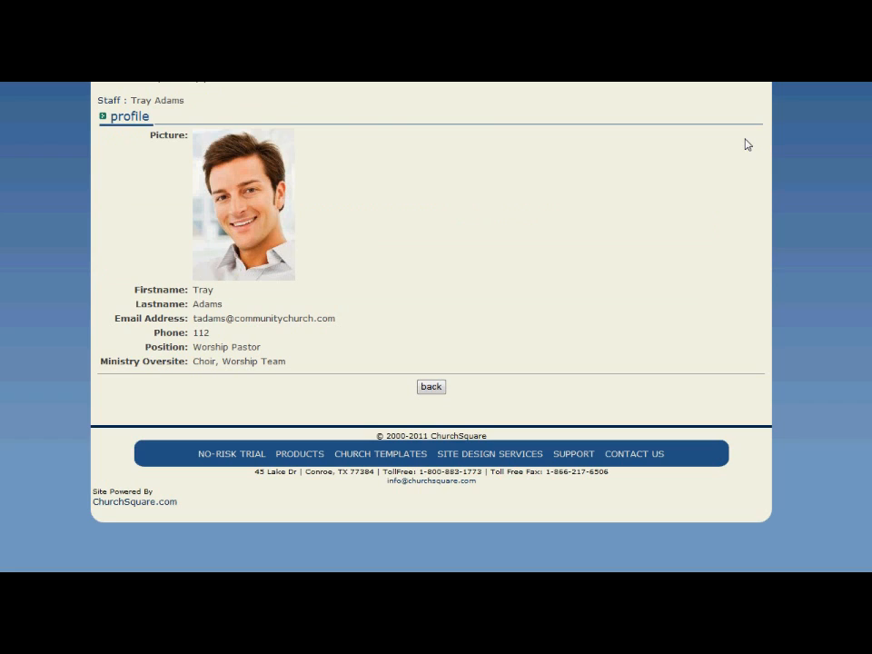